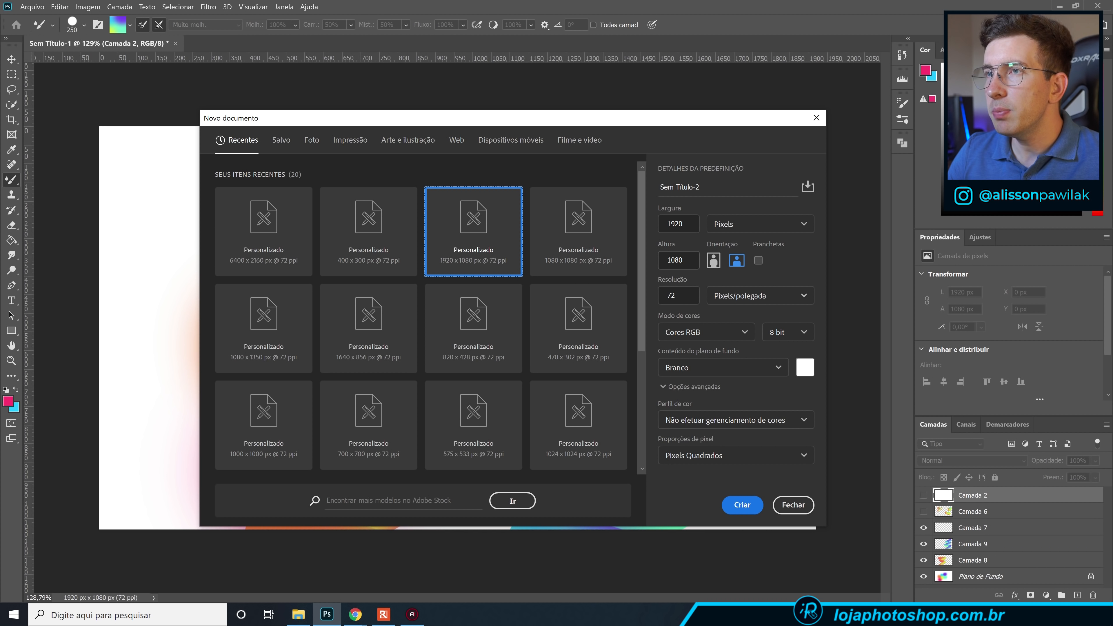
Create a new 1920 x 1080 px document at 72 pixels per inch in RGB with a white background.
click(742, 508)
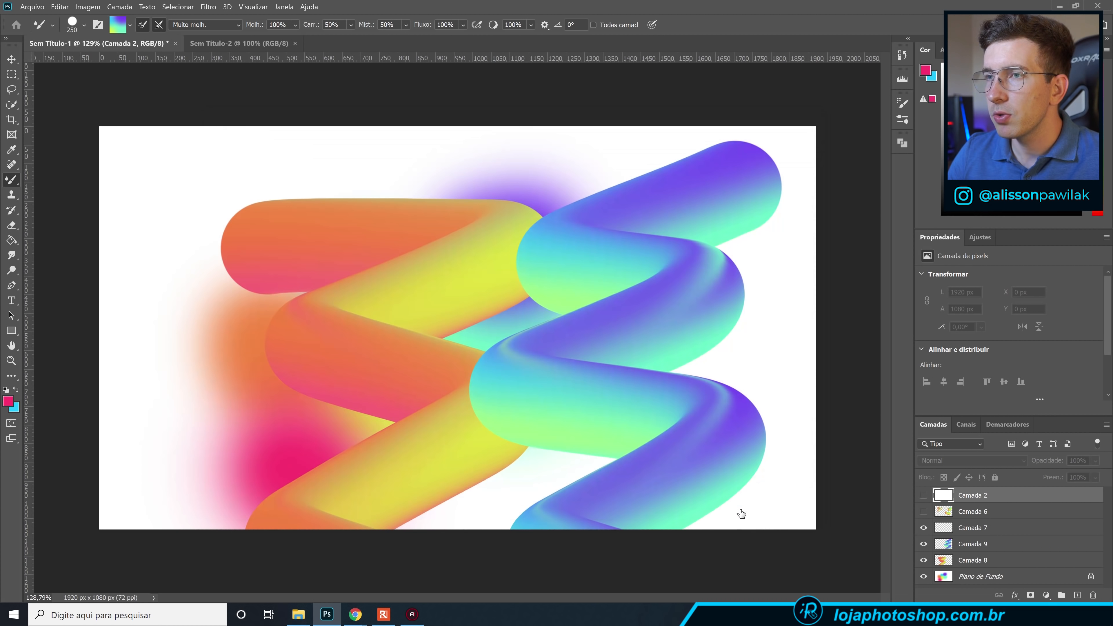
click(136, 44)
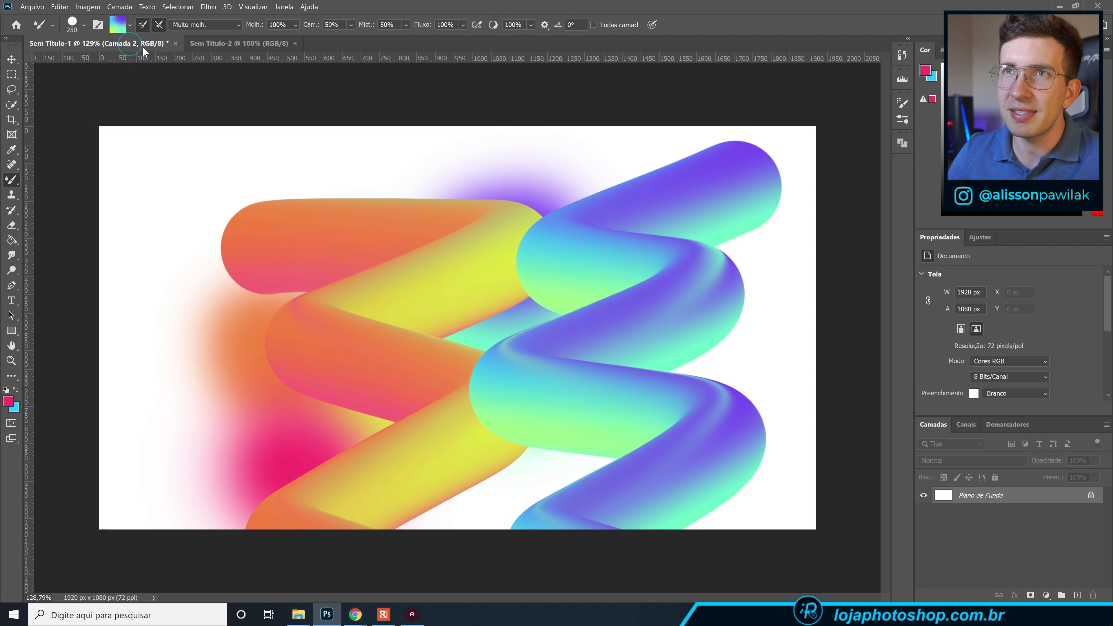
click(263, 44)
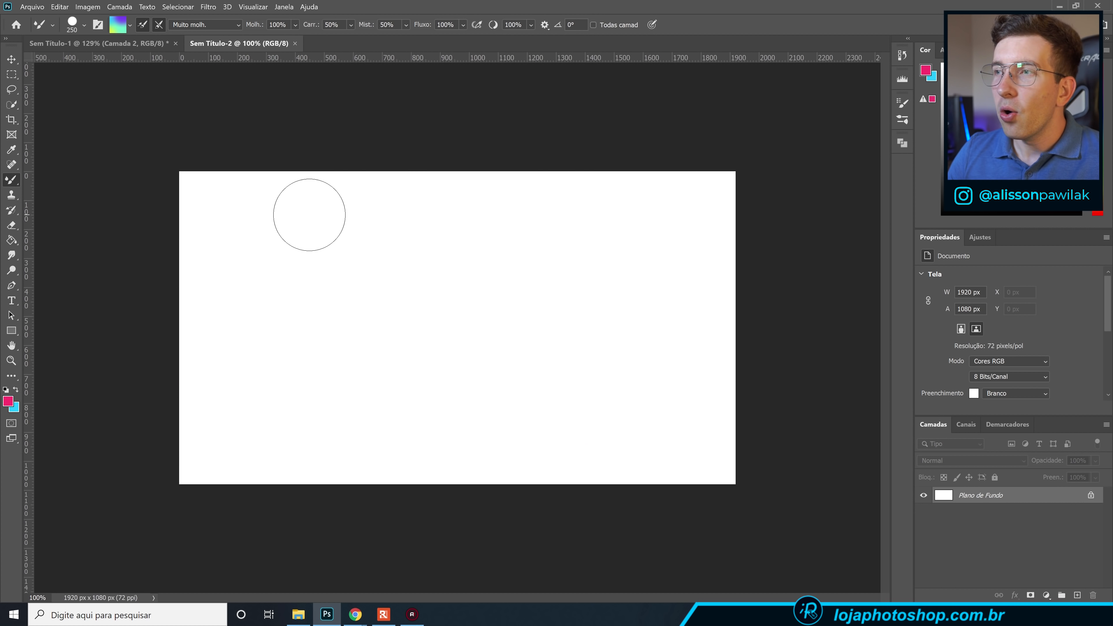
scroll(361, 237, up, 1)
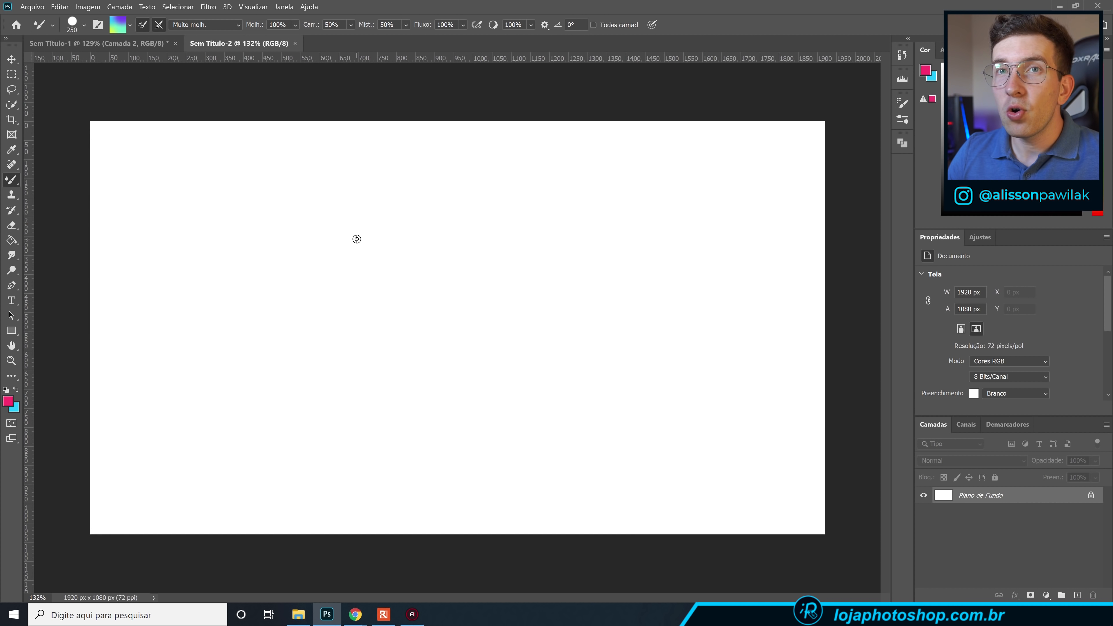
Choose the regular Brush tool and enlarge its soft tip to about 364 px.
right_click(12, 180)
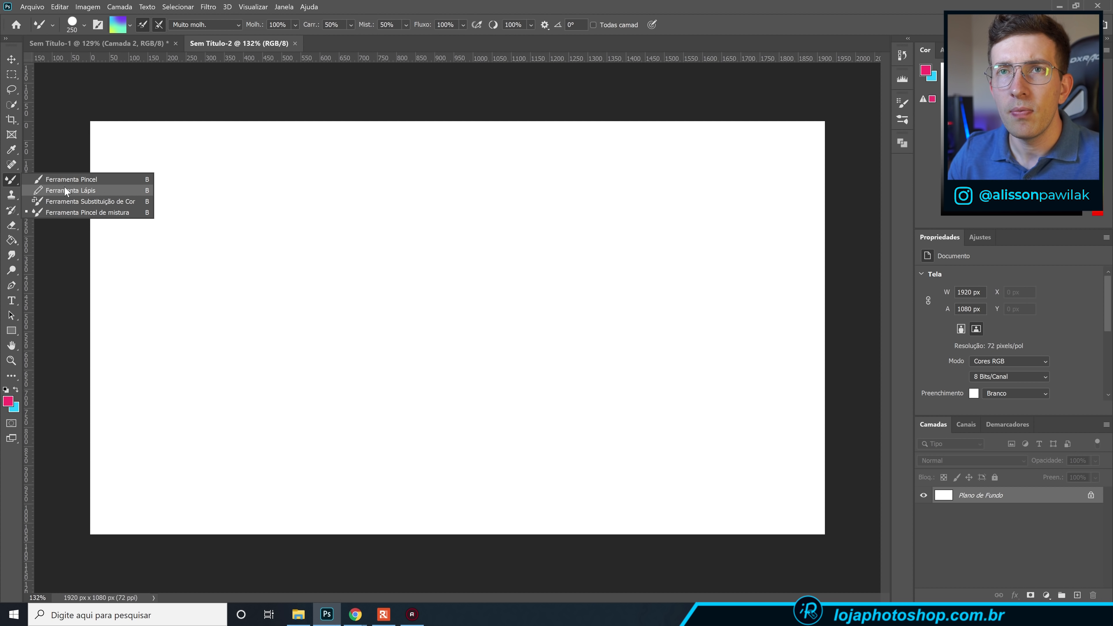
click(68, 178)
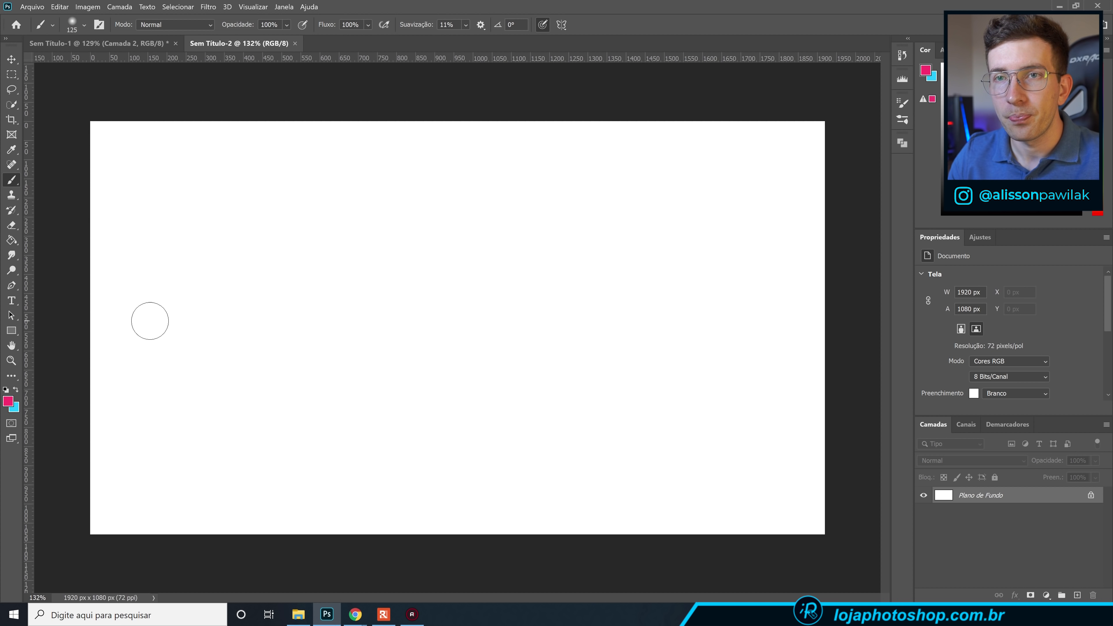
key(bracketright)
key(bracketright)
key(bracketright)
key(alt)
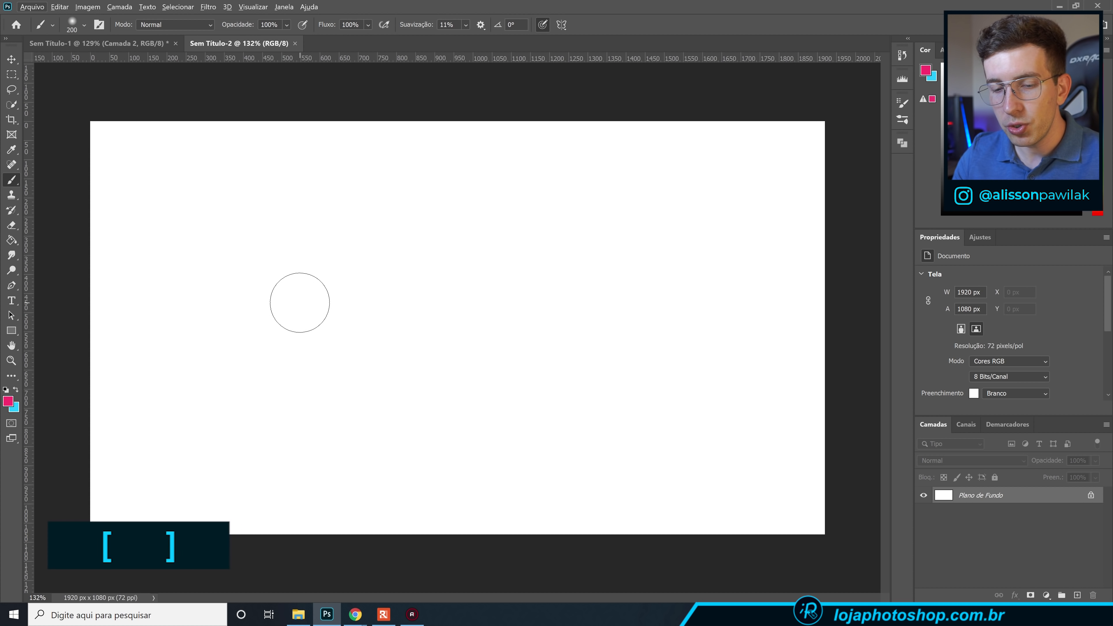
mouse_move(273, 286)
mouse_down()
mouse_move(562, 290)
mouse_move(310, 302)
mouse_move(338, 291)
mouse_up()
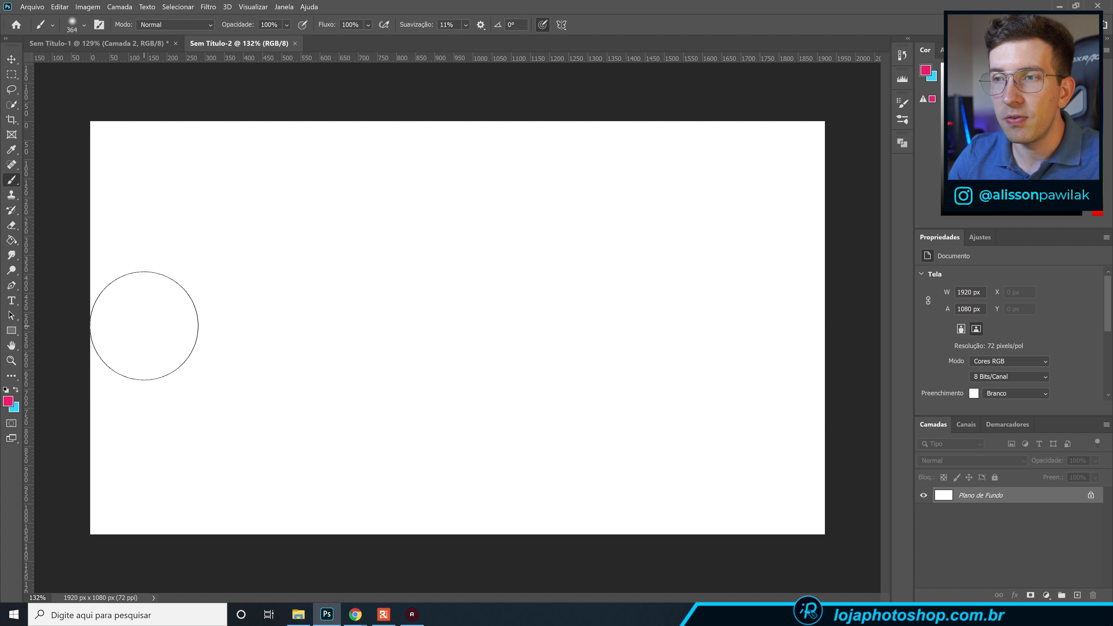
Try several hues for the foreground colour, settle on pink f9336b, and return to the Brush tool.
click(8, 402)
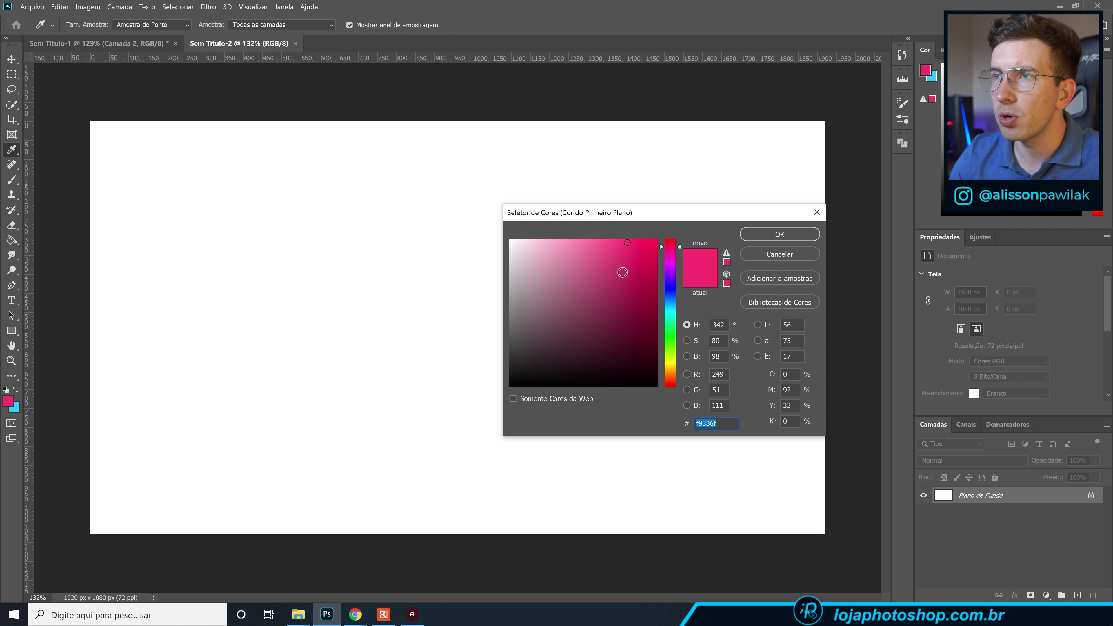
click(679, 243)
drag(679, 244, 679, 249)
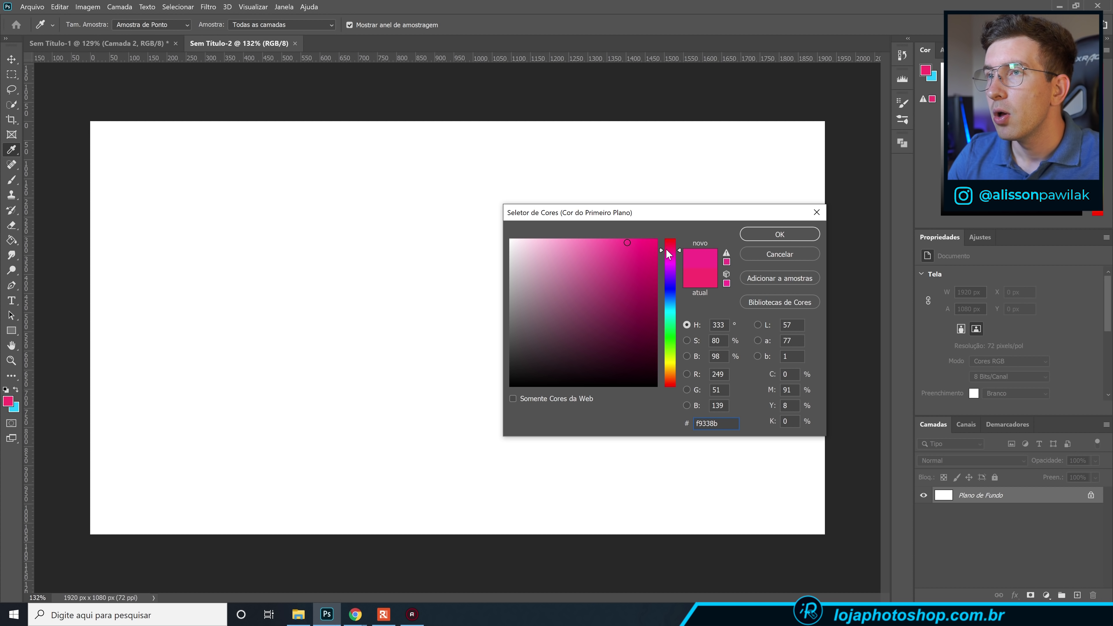
drag(677, 247, 679, 291)
drag(680, 363, 677, 373)
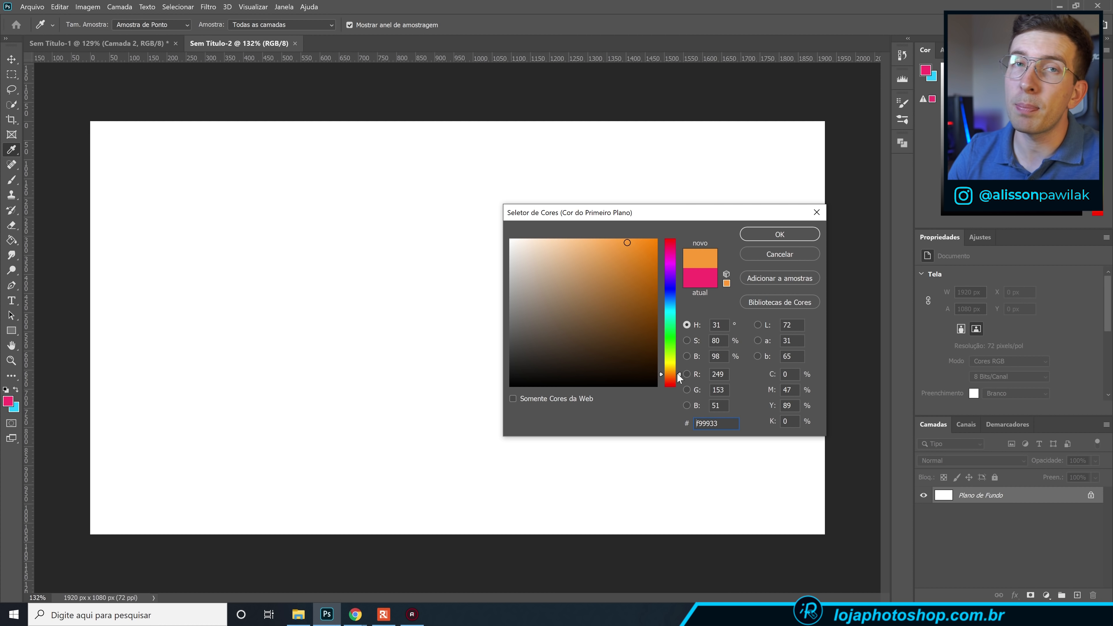
mouse_move(678, 374)
mouse_down()
mouse_move(680, 272)
mouse_move(680, 356)
mouse_move(673, 344)
mouse_up()
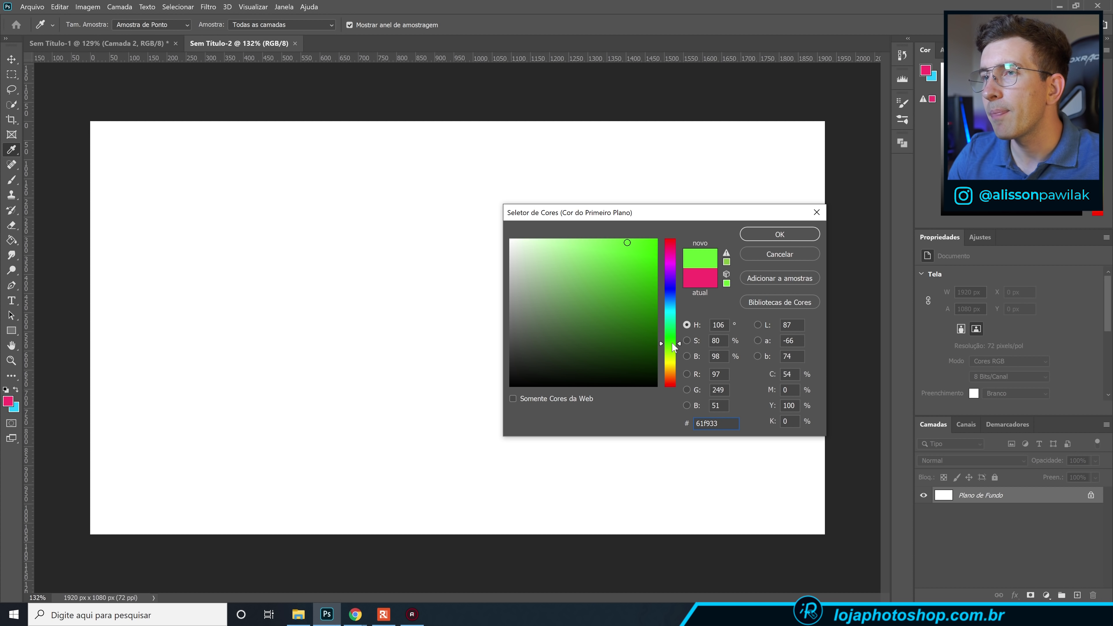
drag(673, 343, 679, 245)
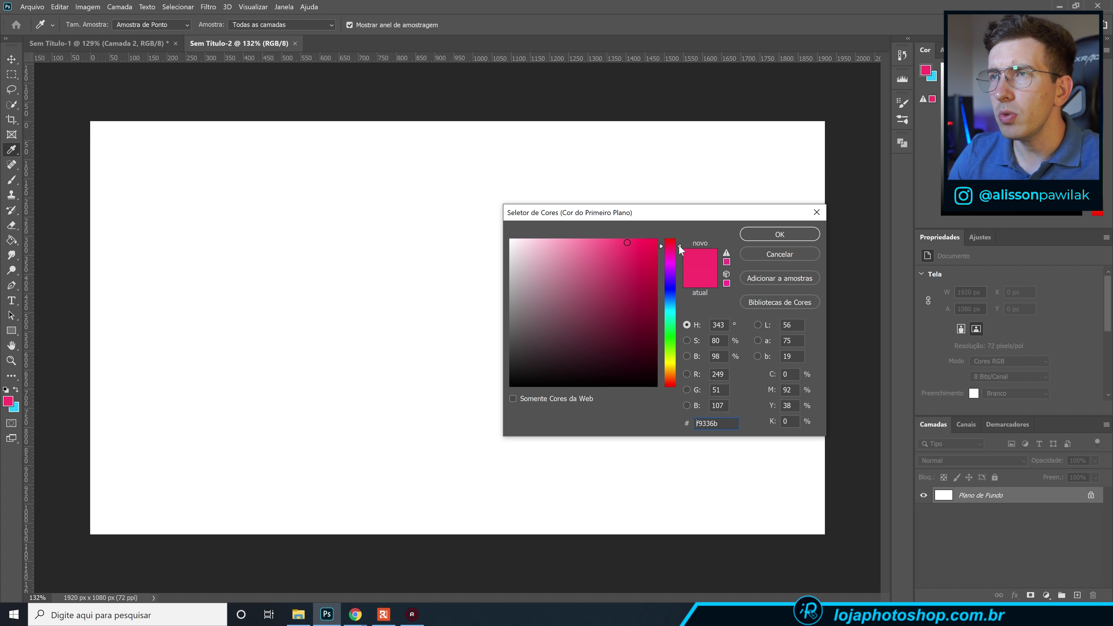
click(780, 234)
key(b)
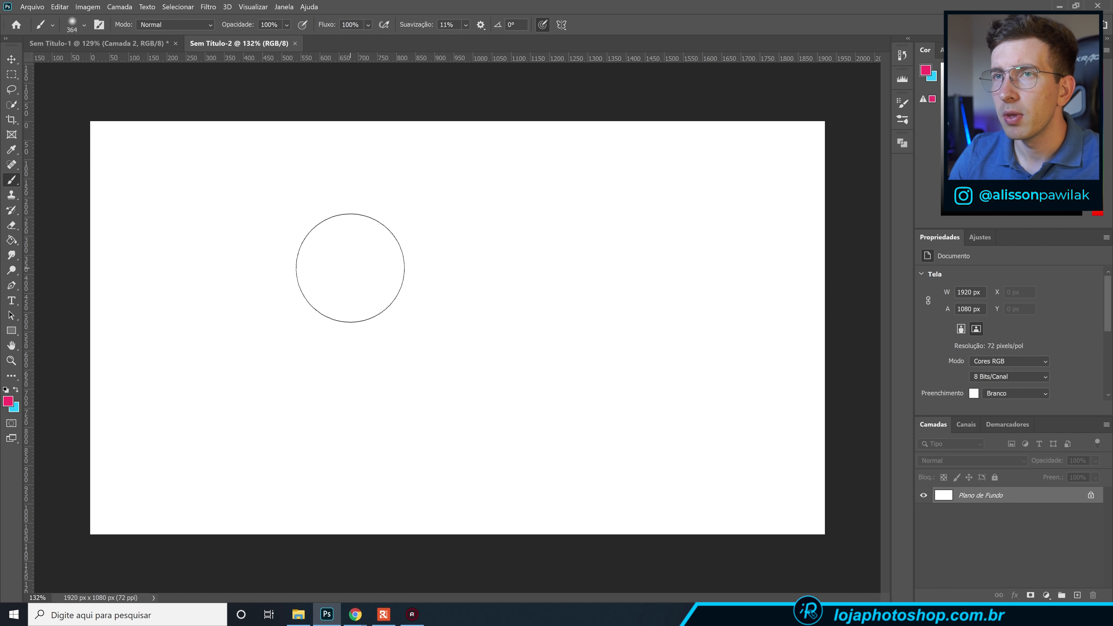
Enlarge the brush to 500 px and paint a soft pink spot in the upper middle of the canvas.
key(bracketright)
key(bracketright)
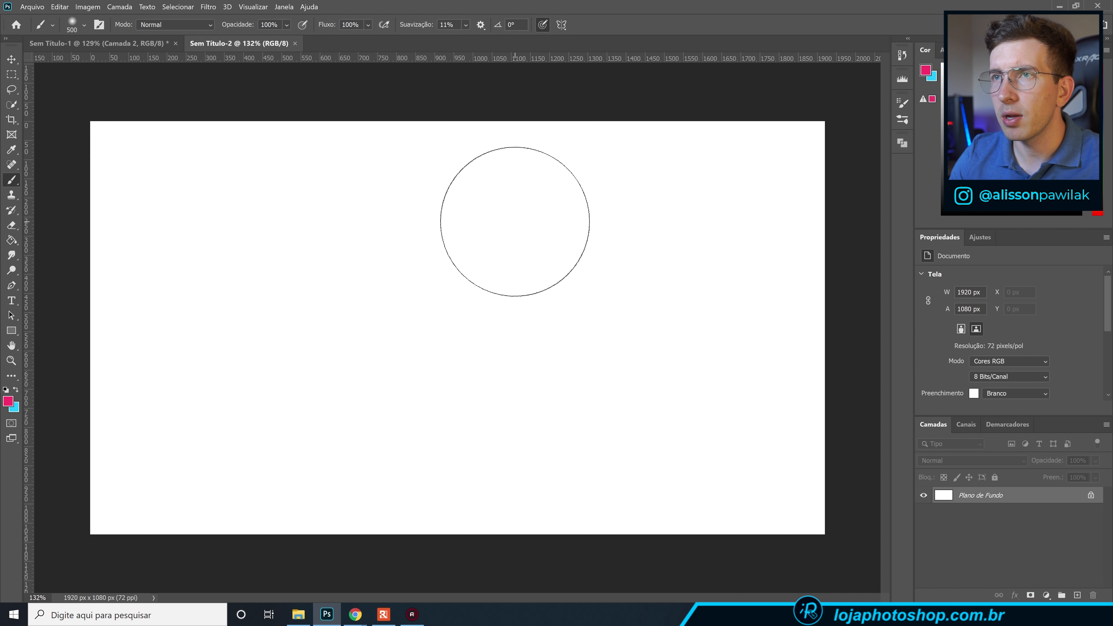
click(515, 222)
click(507, 229)
click(517, 242)
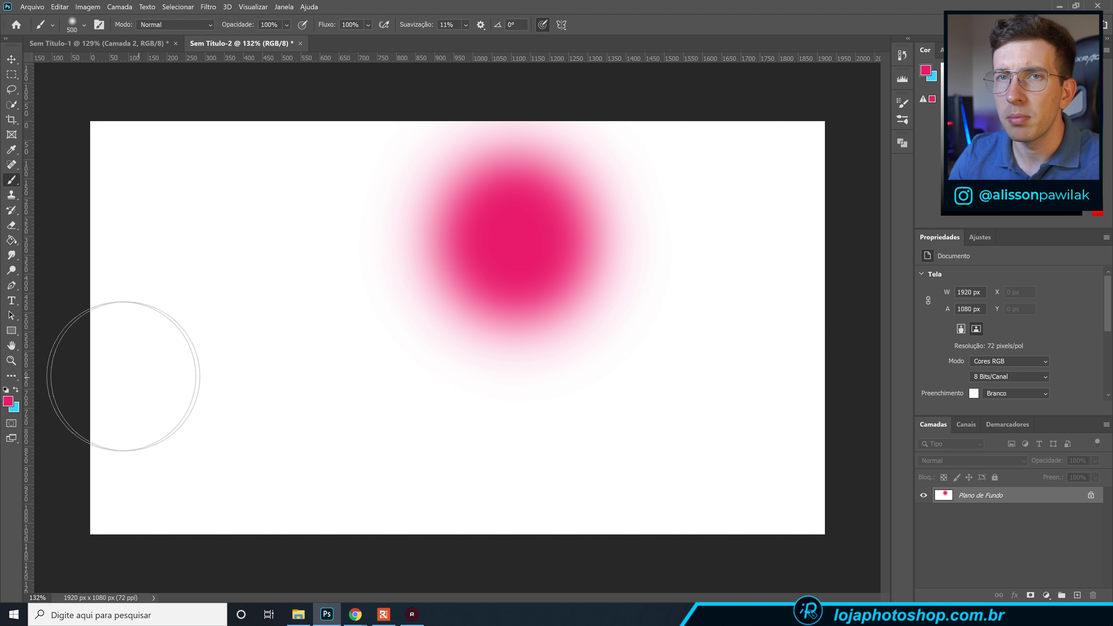
Change the foreground colour to orange and paint a soft spot diagonally below and to the right of the pink one.
click(8, 401)
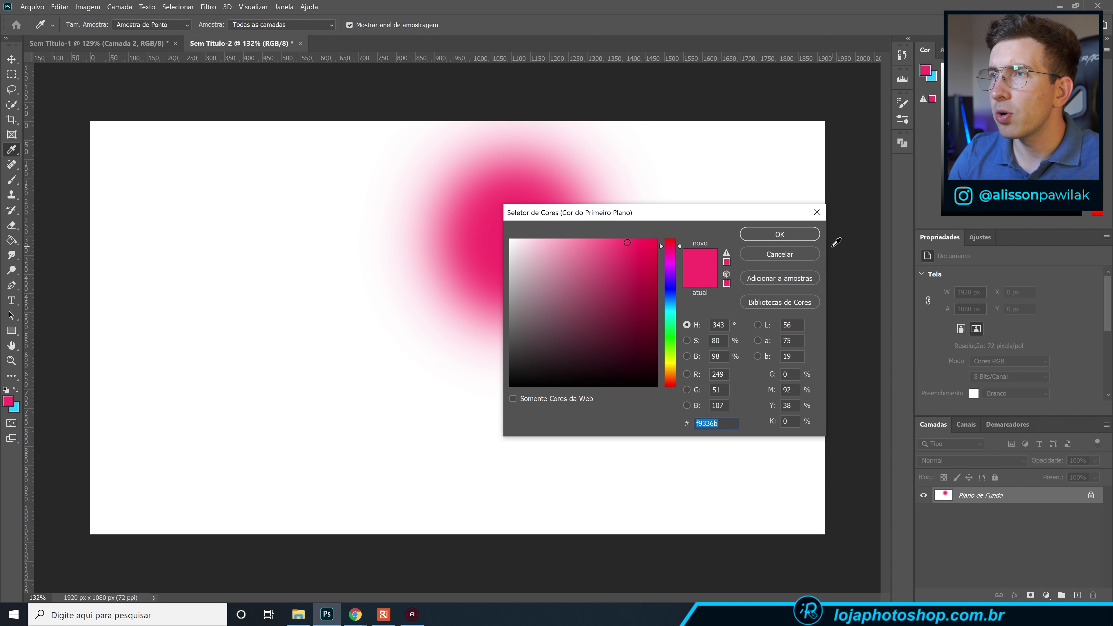
click(780, 255)
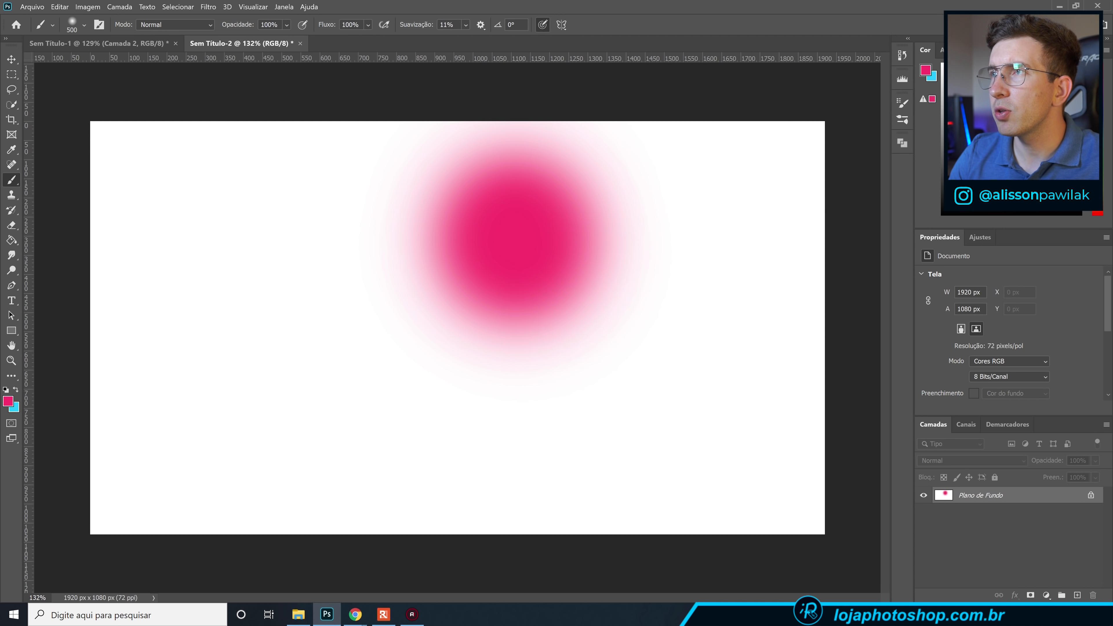
drag(1098, 88, 1094, 207)
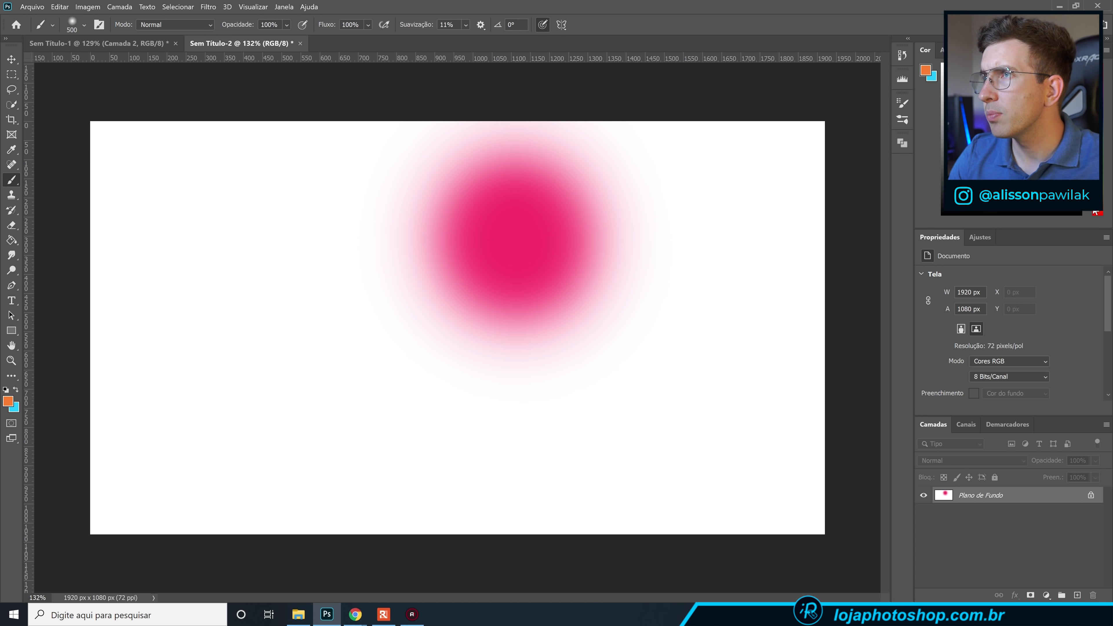
drag(609, 307, 591, 342)
Change the foreground colour to yellow and paint a soft spot below the pink one, beside the orange spot.
click(1098, 197)
drag(1098, 196, 1098, 192)
mouse_move(492, 326)
mouse_down()
mouse_move(487, 352)
mouse_move(458, 334)
mouse_up()
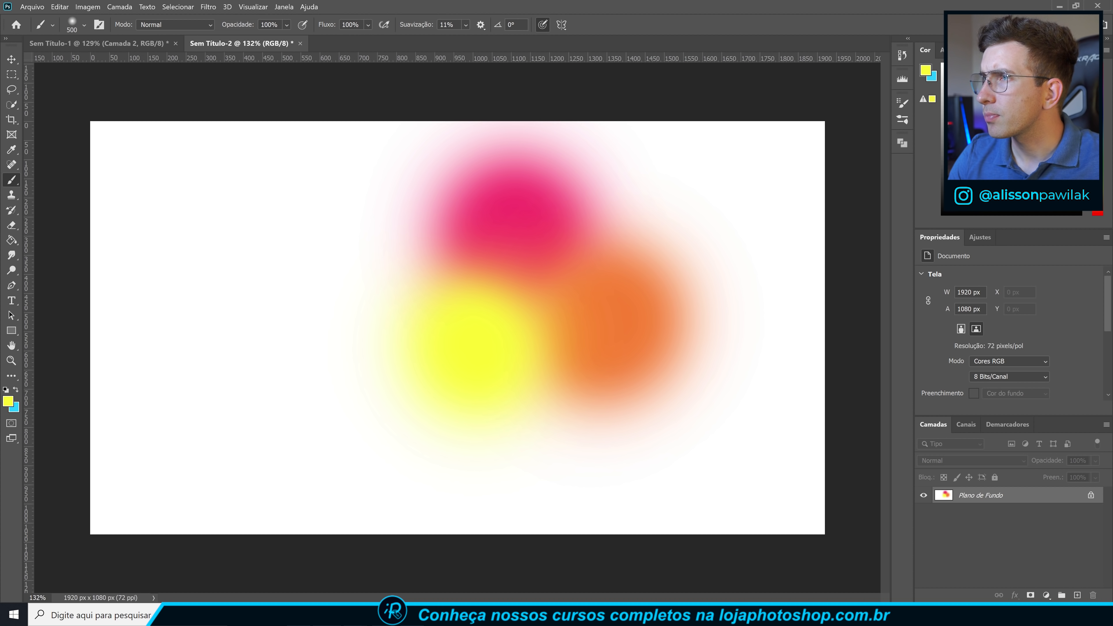
Paint a lime green spot below the yellow one and a mint green spot to its left, changing the foreground colour for each.
click(1098, 175)
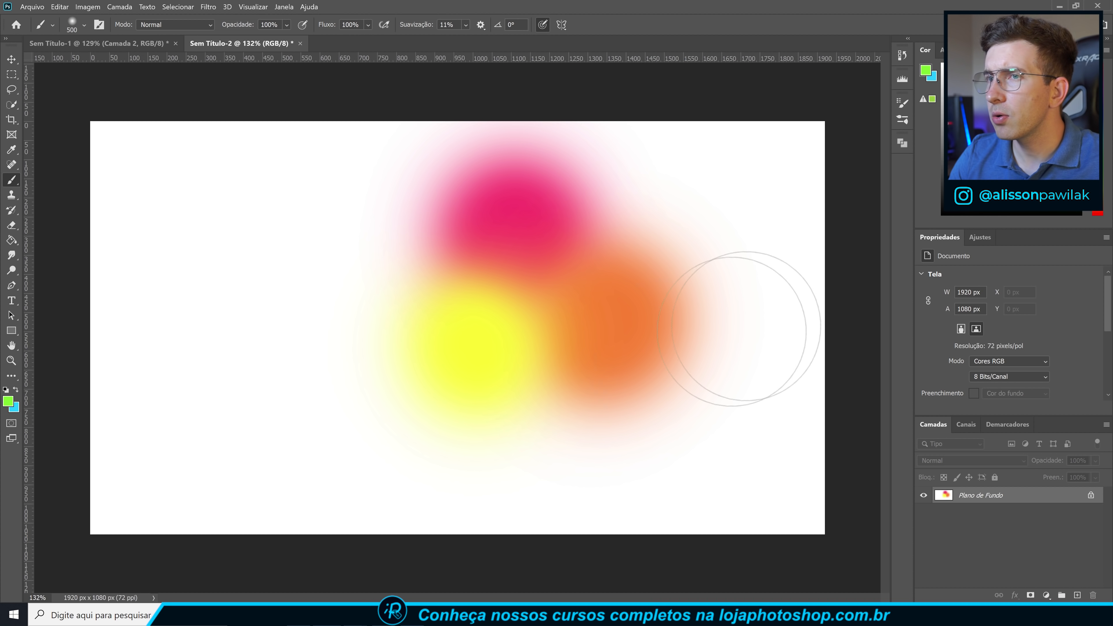
click(530, 438)
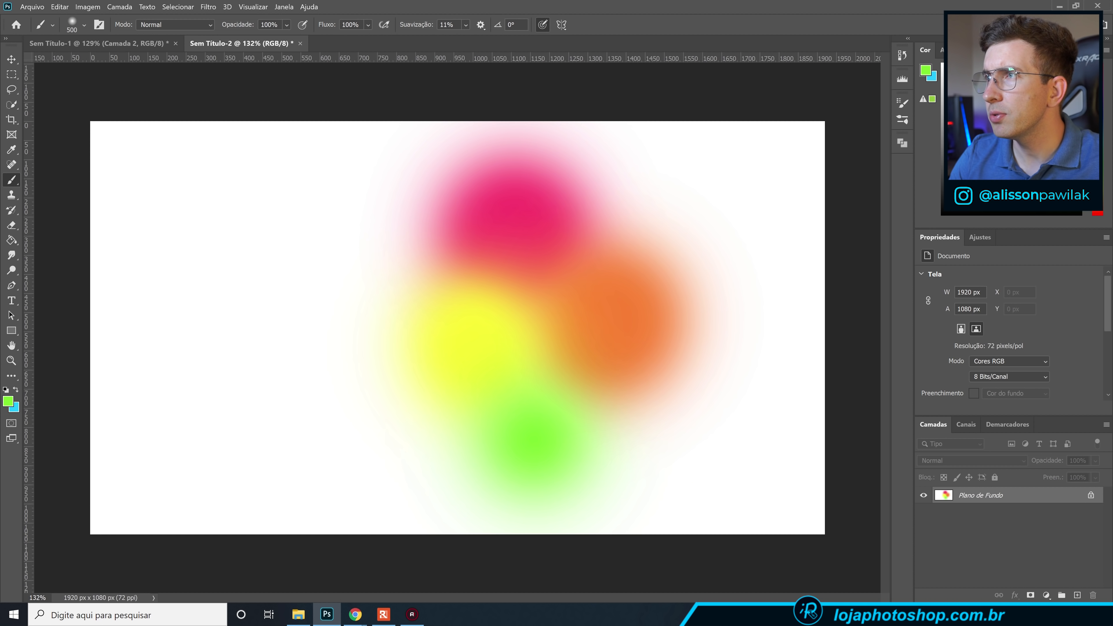
drag(1098, 170, 1098, 153)
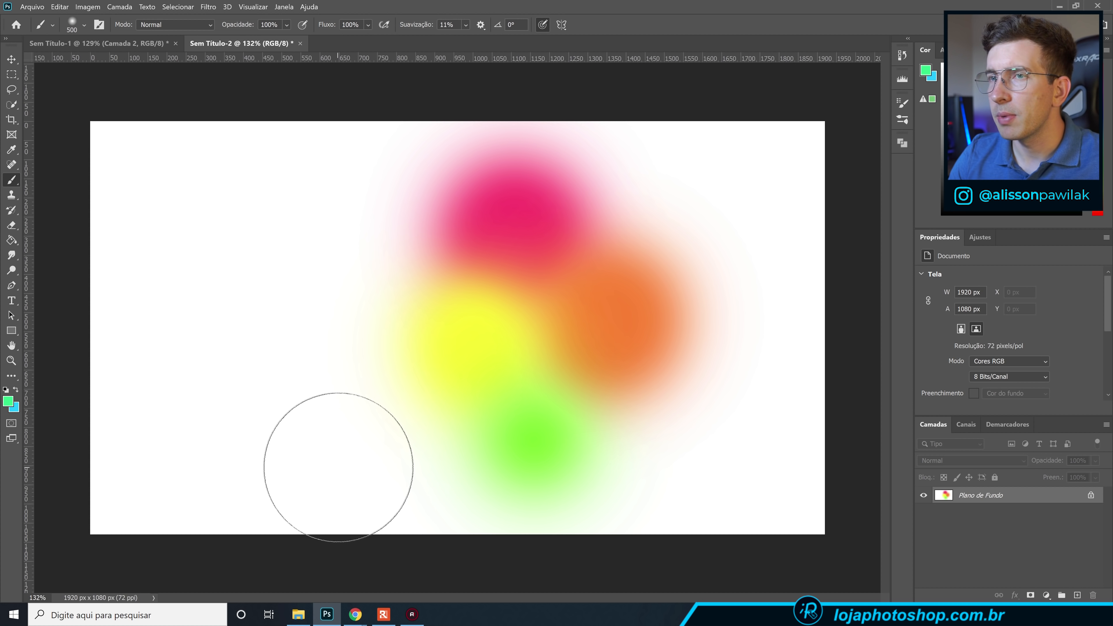
click(416, 463)
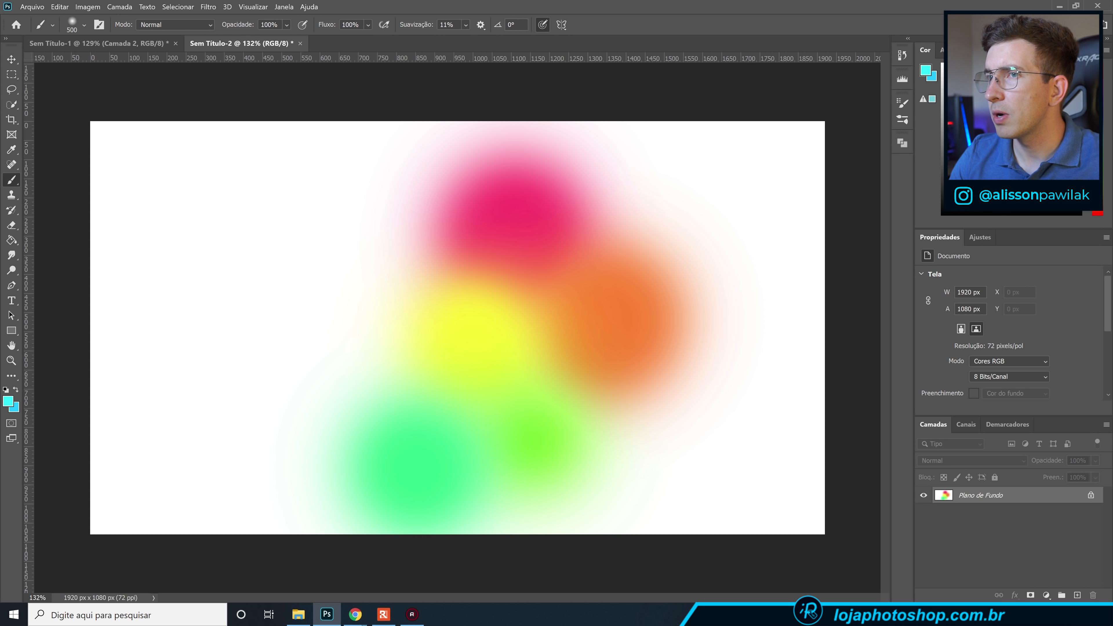
Paint cyan, blue and violet spots in the lower part of the colour cluster and touch up the orange spot.
click(622, 459)
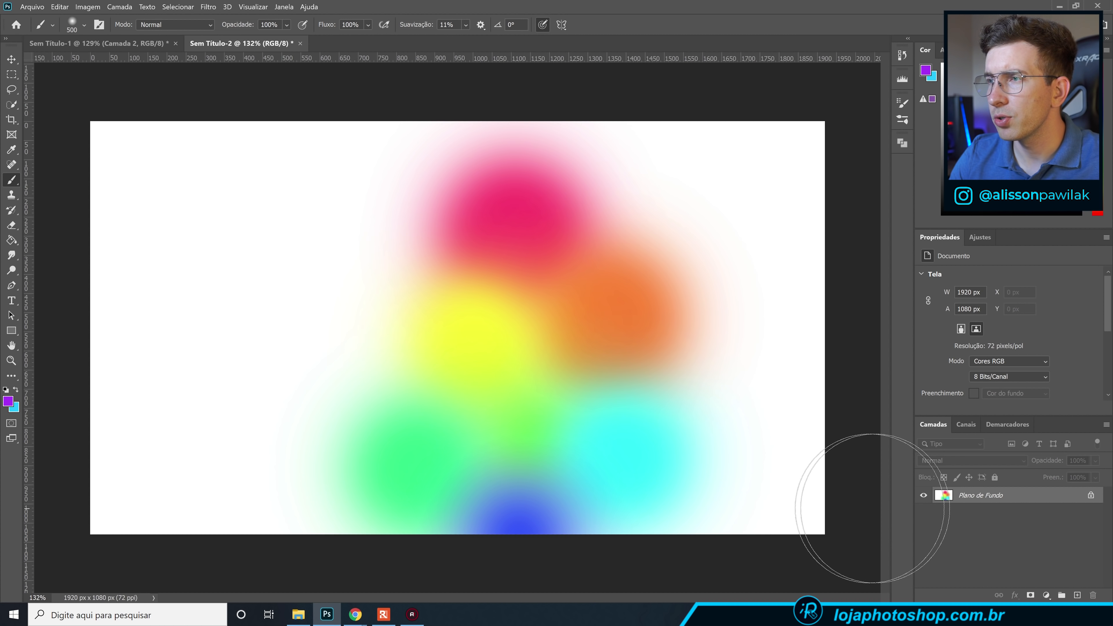
click(576, 445)
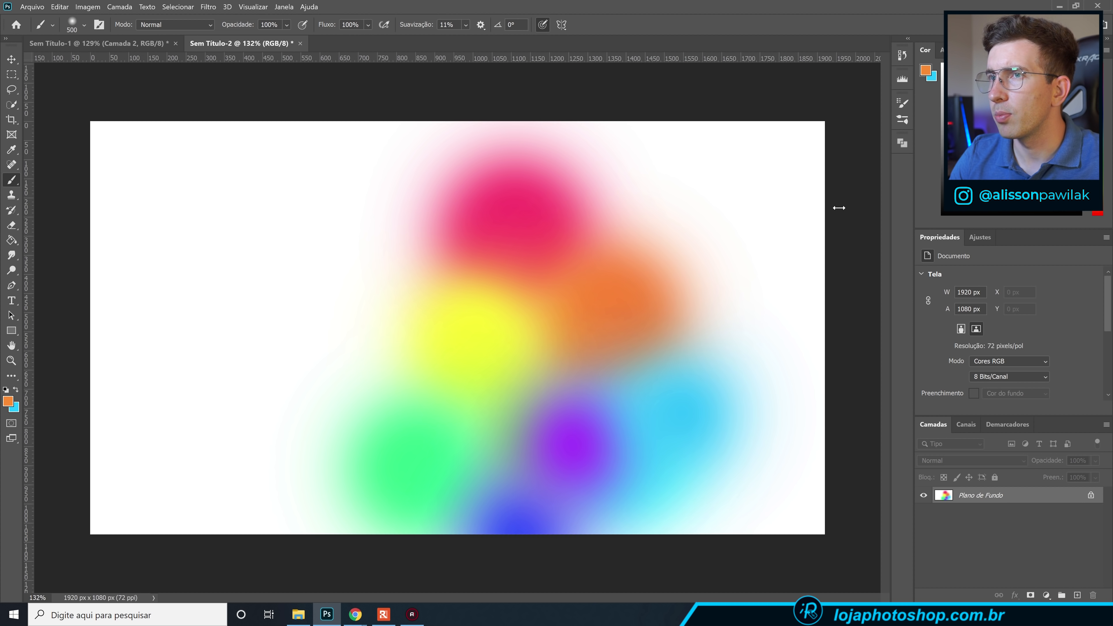
click(604, 310)
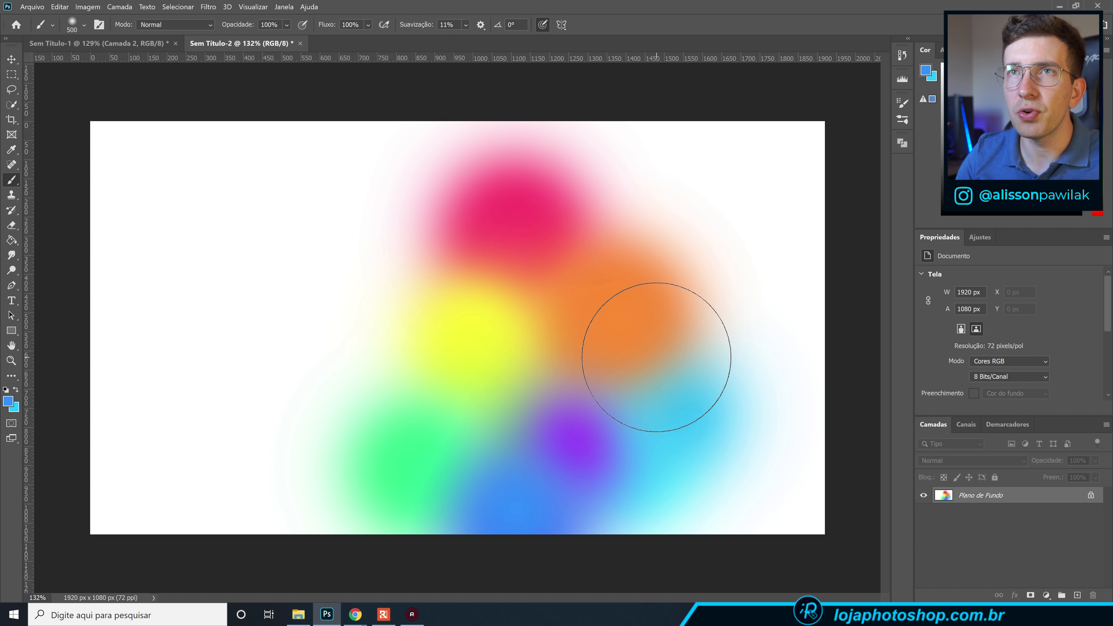
Apply a Gaussian Blur with a radius of 8.0 pixels to the painted background layer.
click(208, 7)
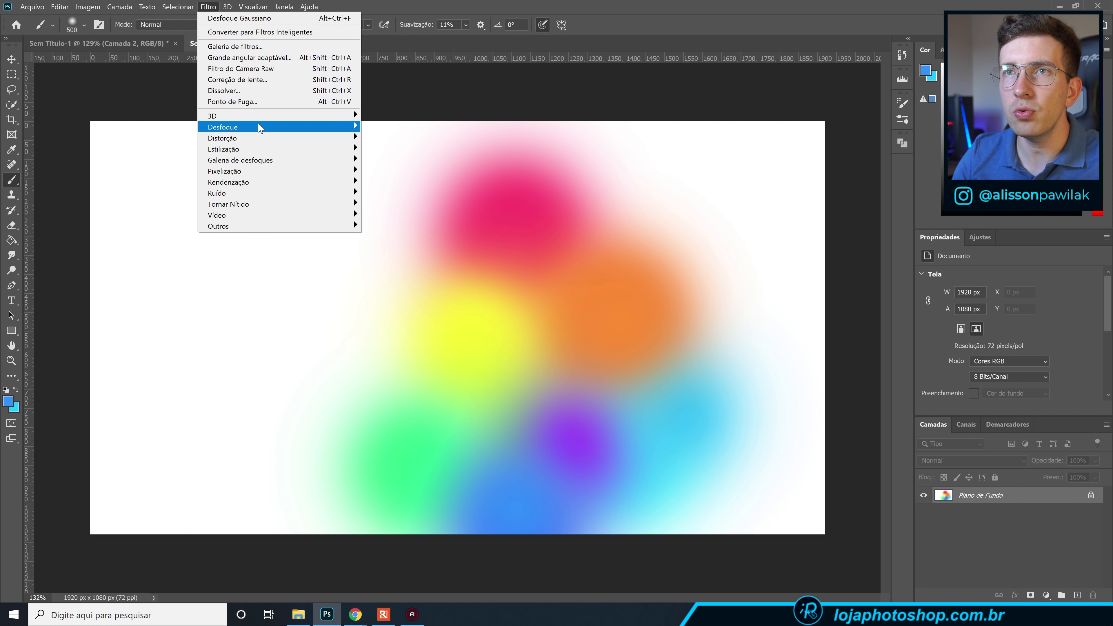
mouse_move(260, 128)
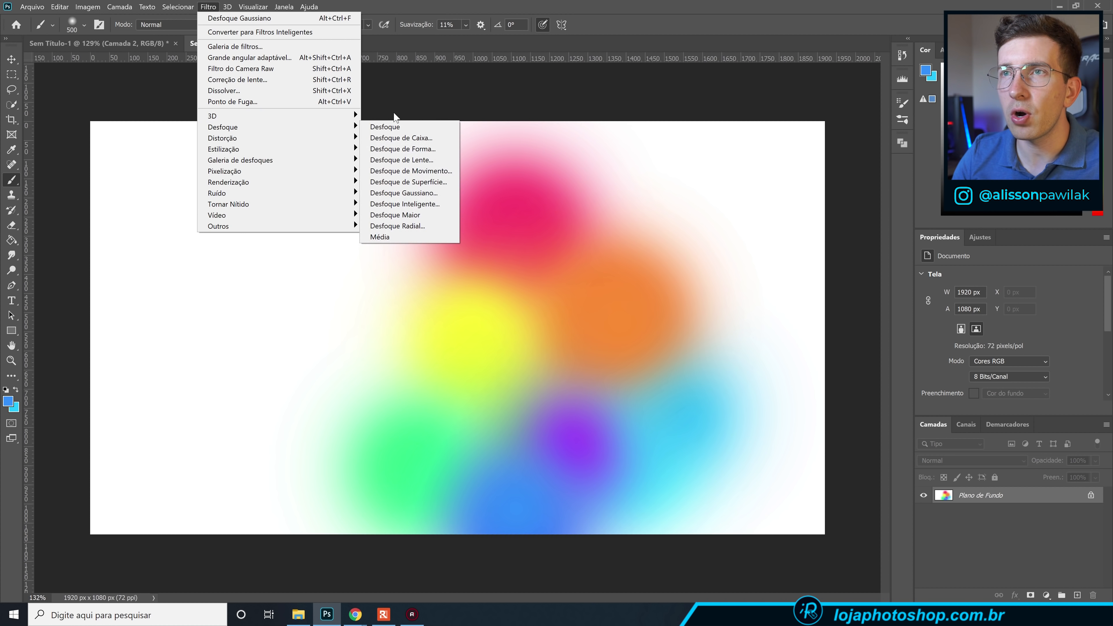
click(415, 193)
drag(856, 507, 820, 506)
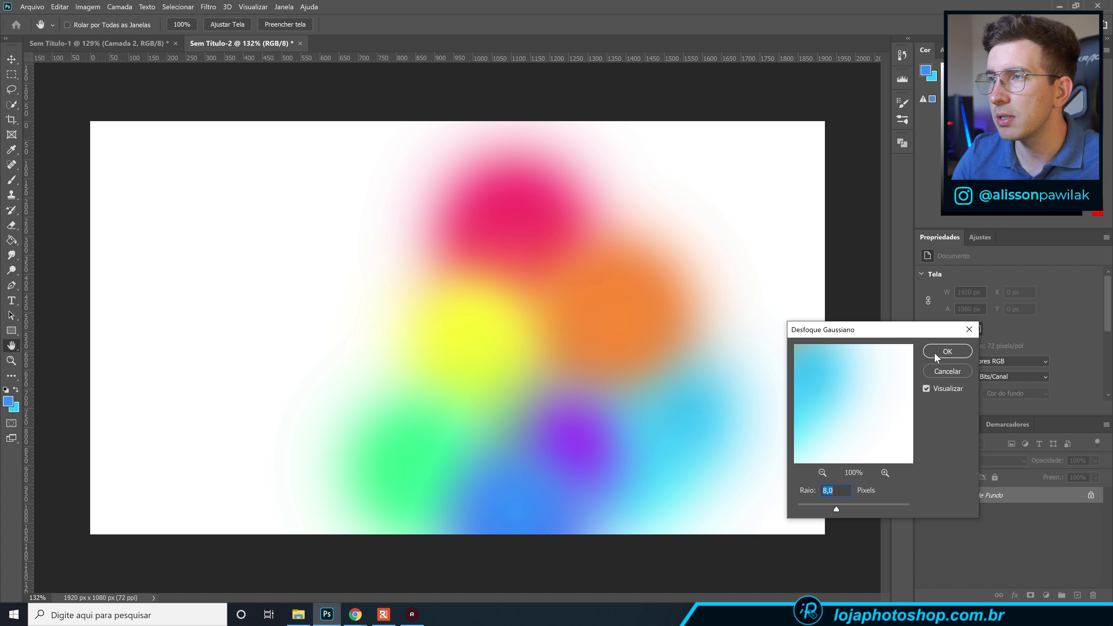
click(947, 351)
key(b)
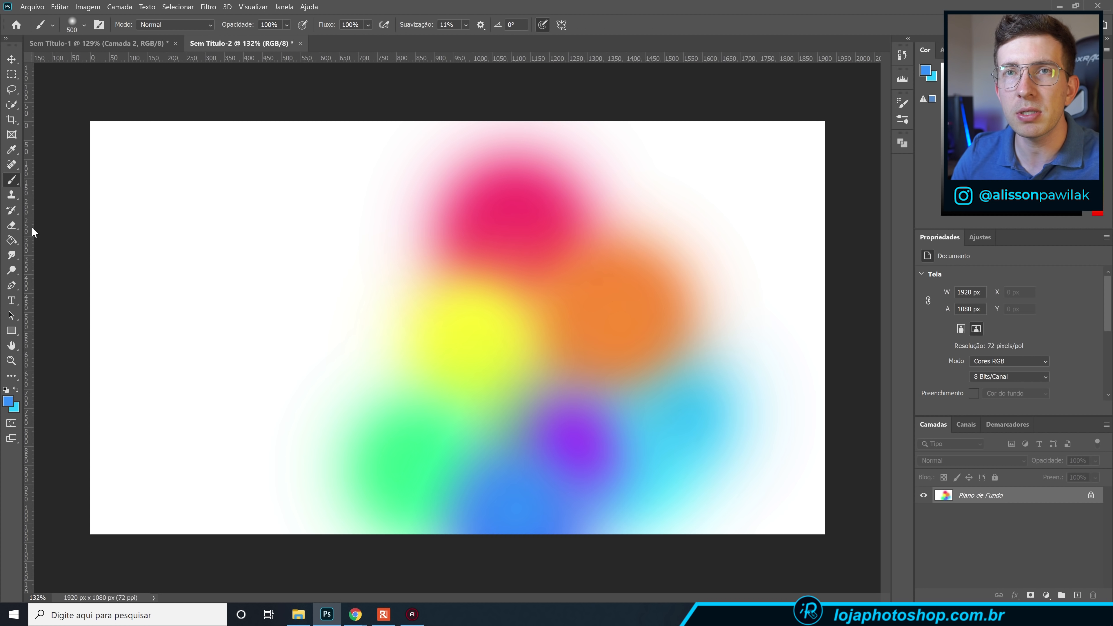
Add a new layer above the colour palette and fill it with white using the Paint Bucket.
click(1077, 595)
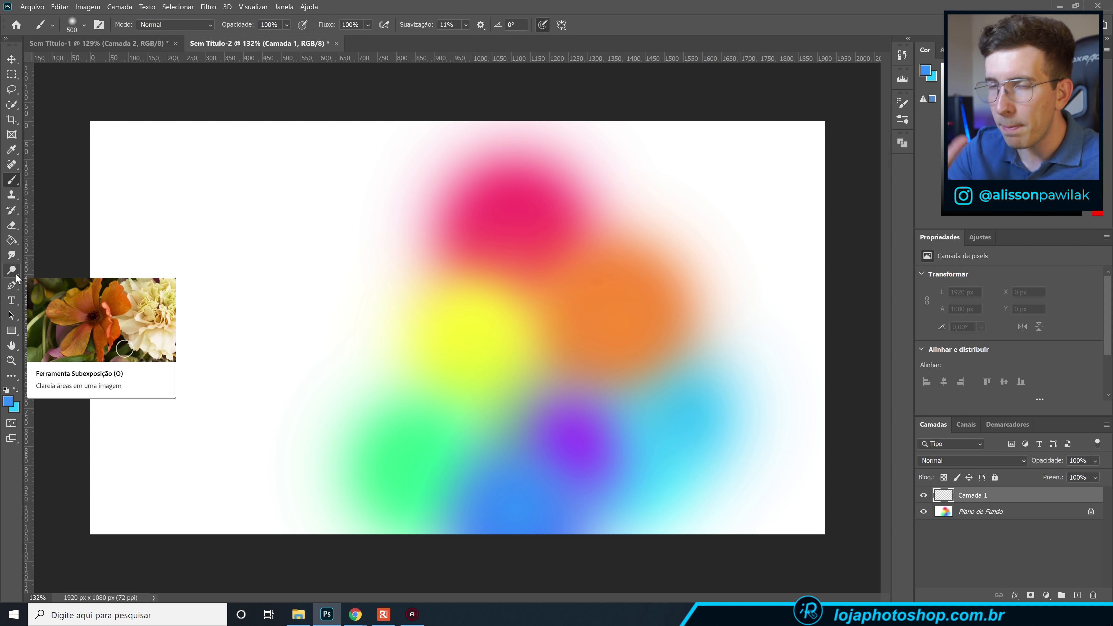
click(12, 241)
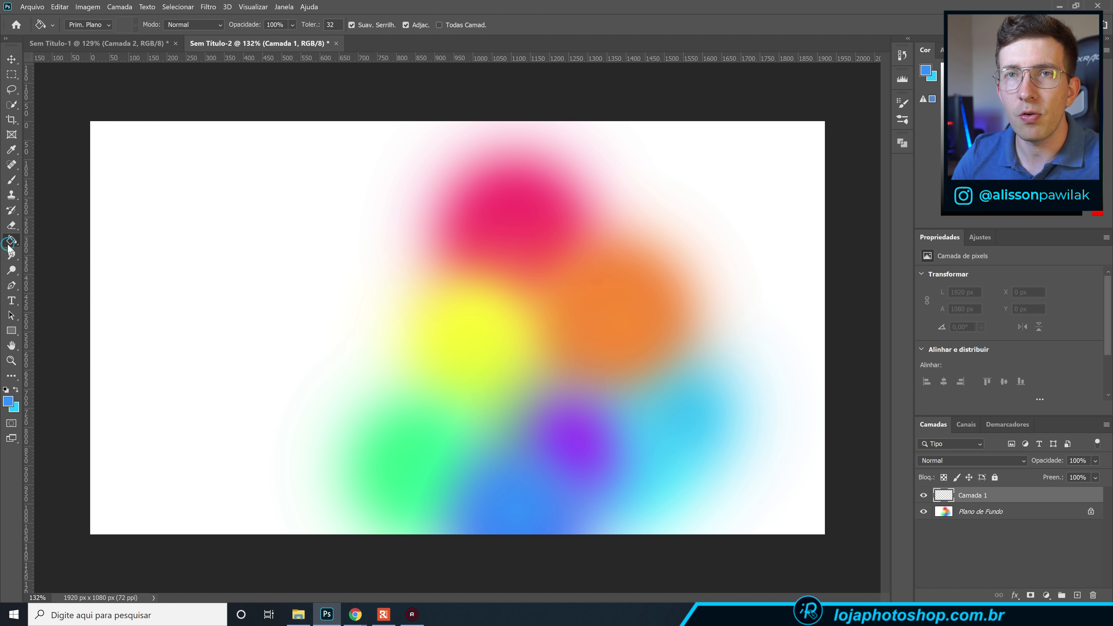
click(13, 408)
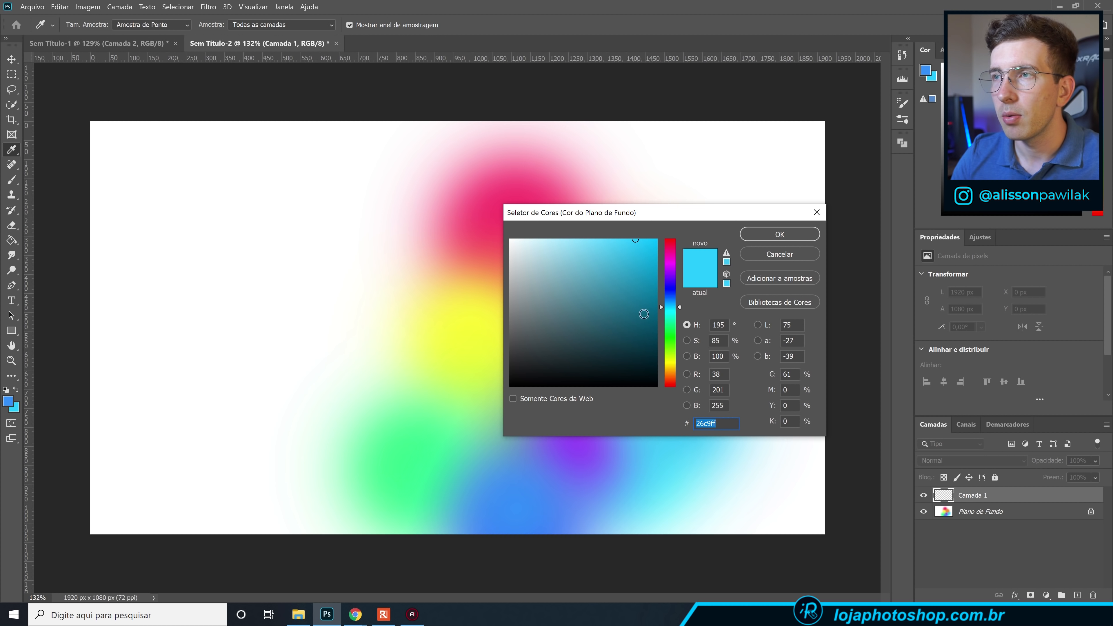
click(760, 258)
click(8, 401)
click(333, 245)
click(774, 234)
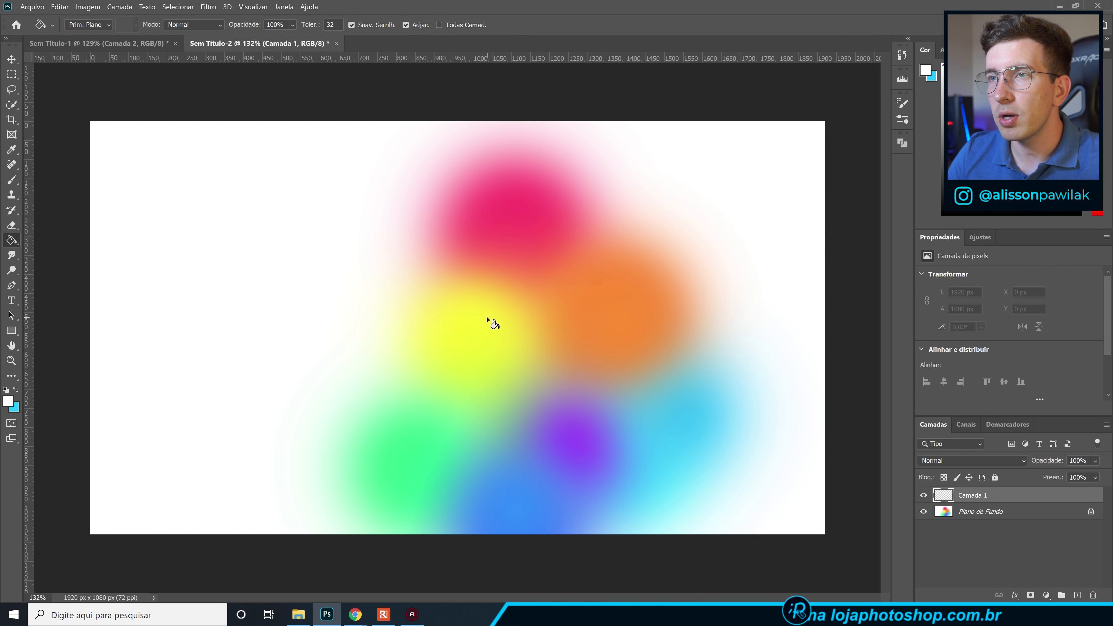
click(500, 322)
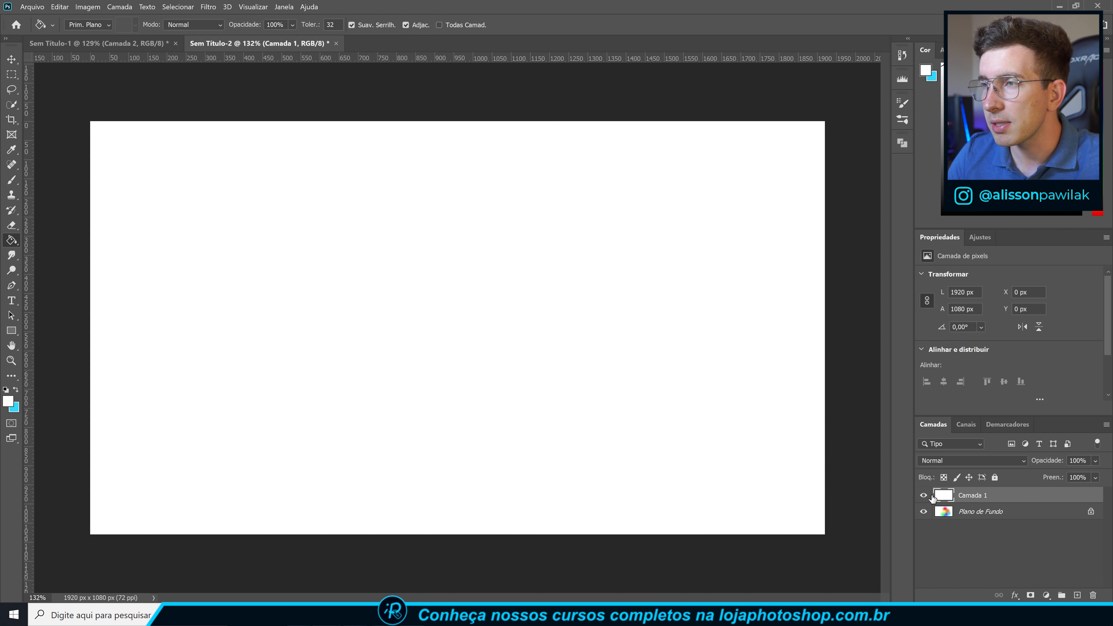
Add another empty layer on top, hide the white layer and select the background palette layer.
click(1079, 595)
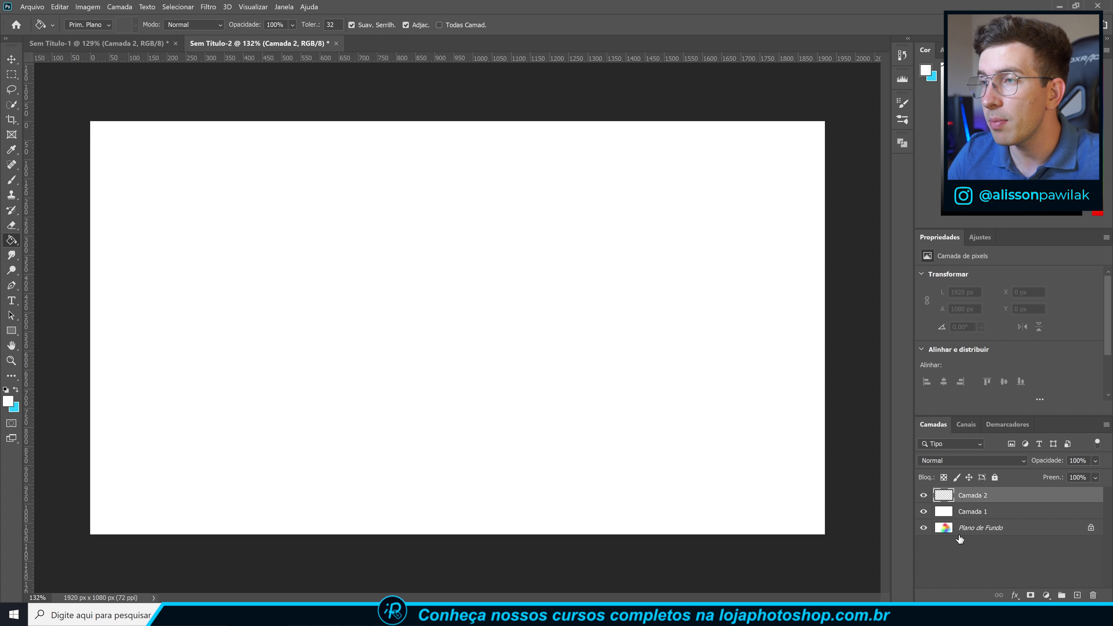
click(924, 512)
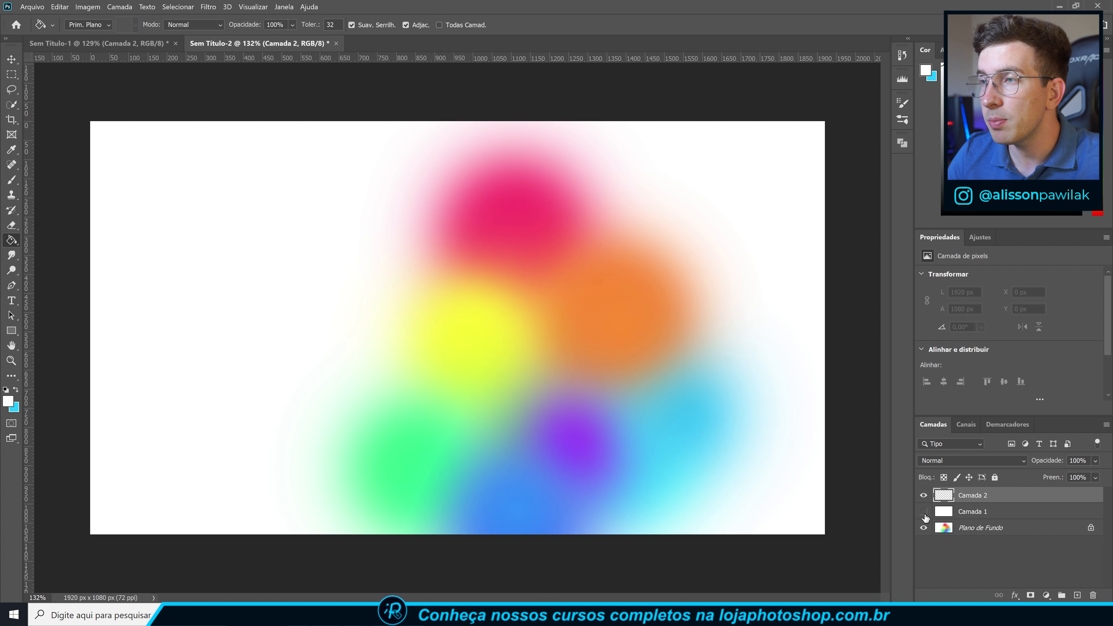
click(952, 531)
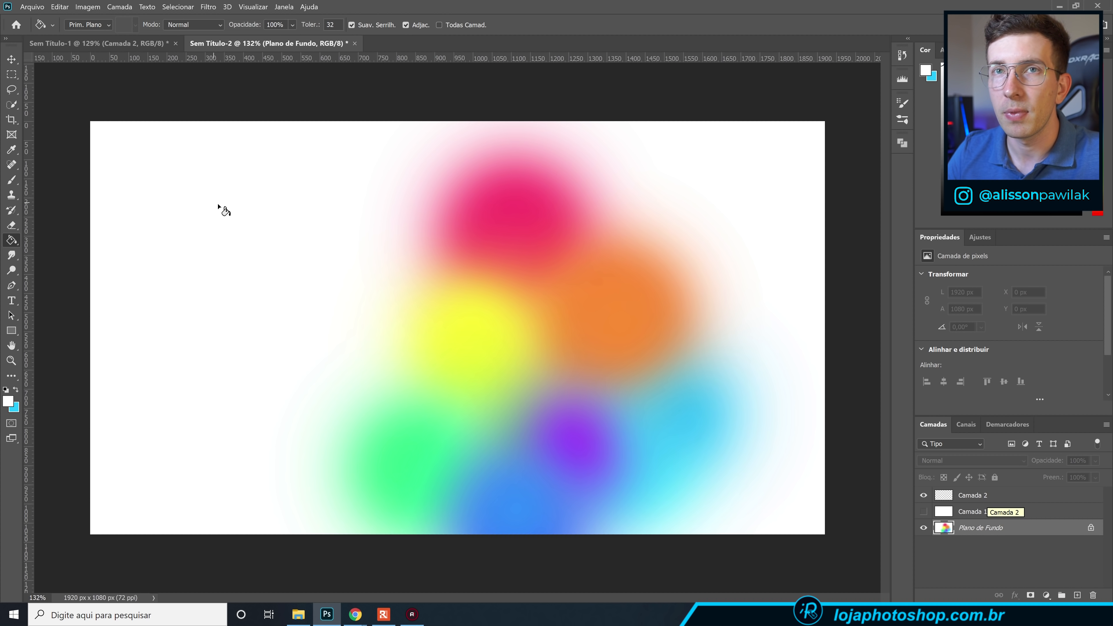
Load the Mixer Brush with the colours between the yellow, orange and violet spots and set its blending preset to Seco.
click(12, 182)
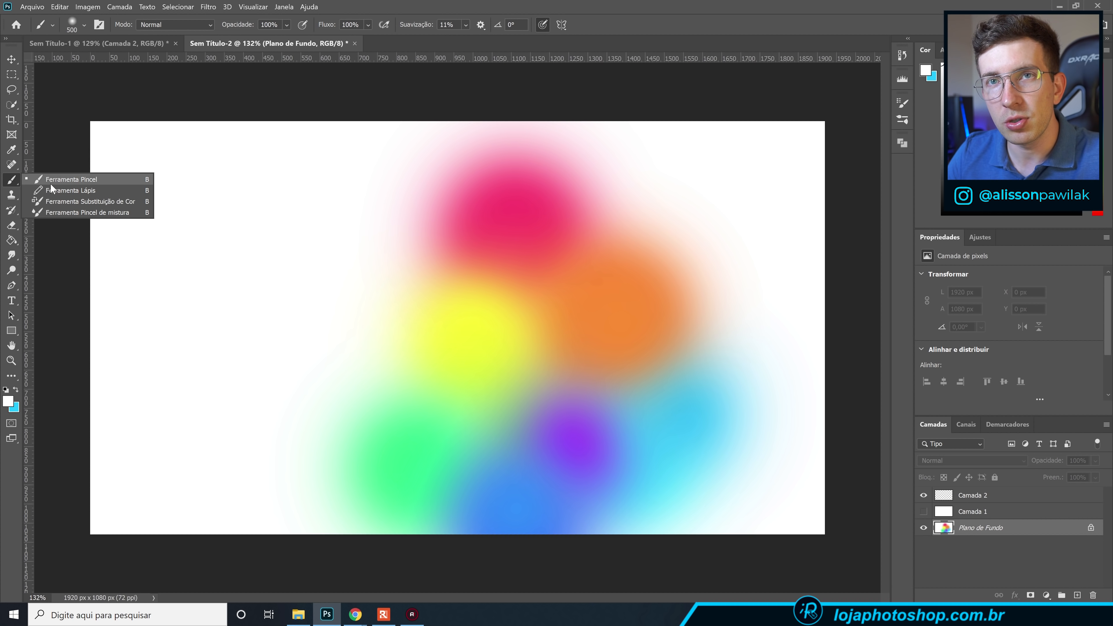
click(71, 209)
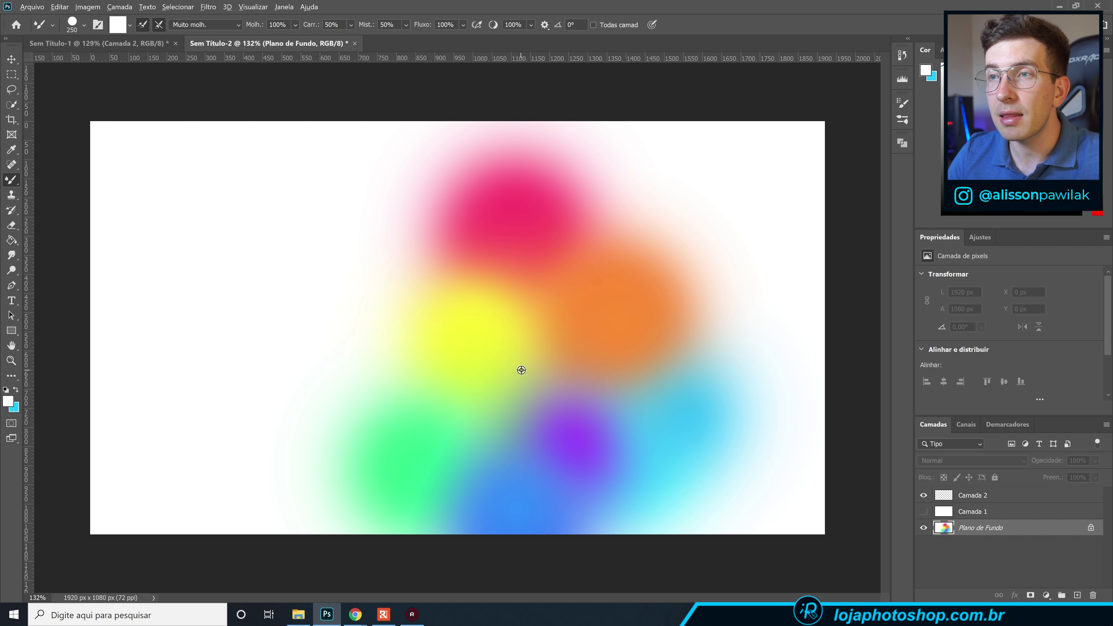
alt+click(542, 388)
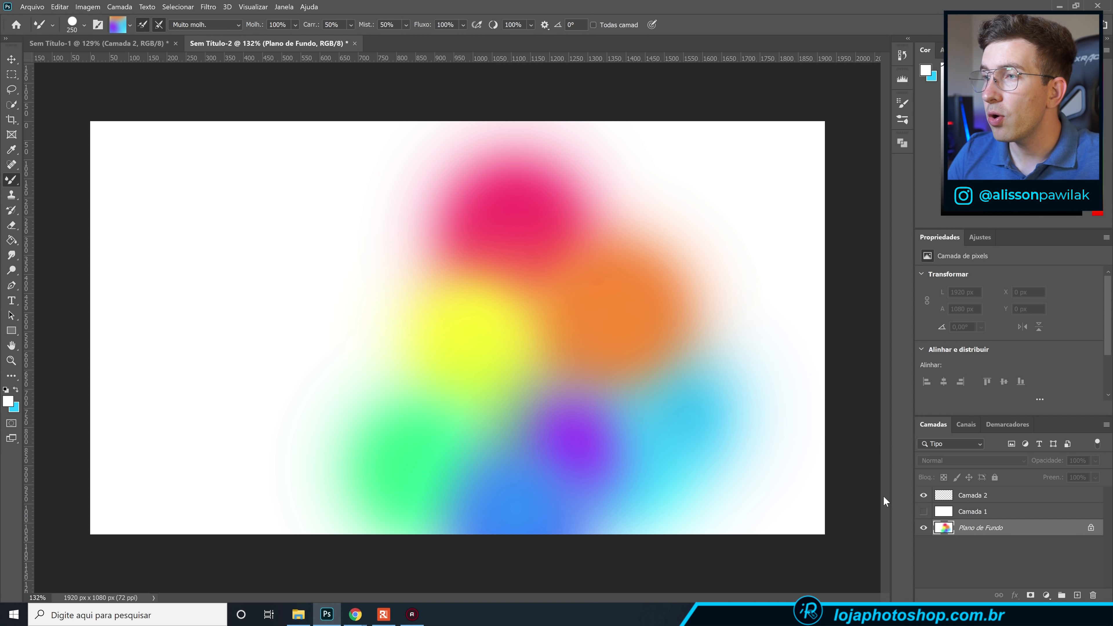
click(198, 25)
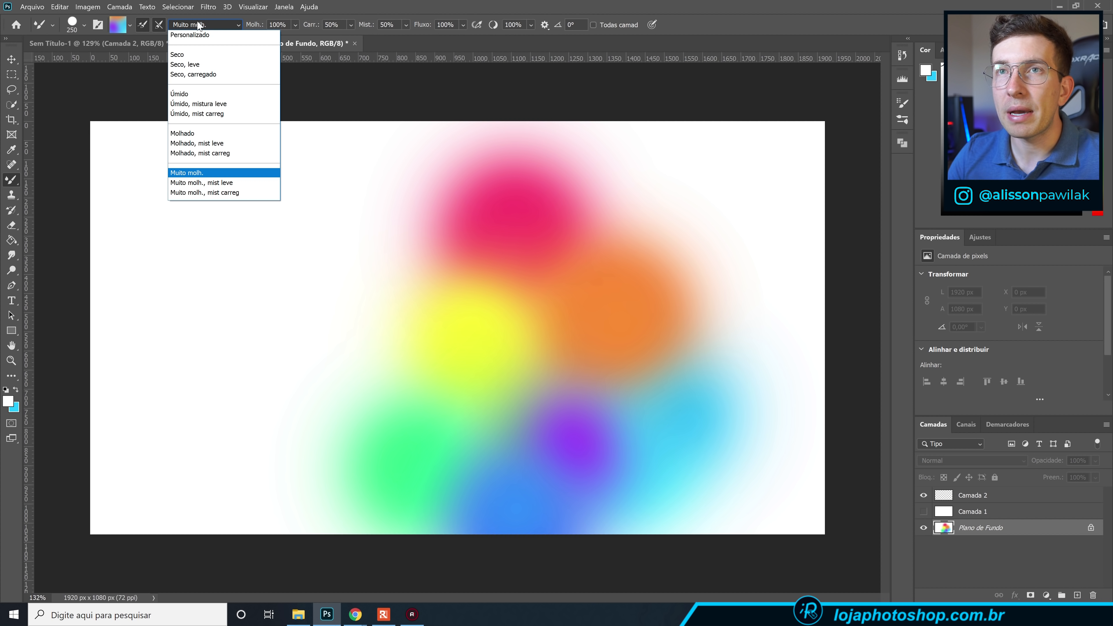
click(194, 54)
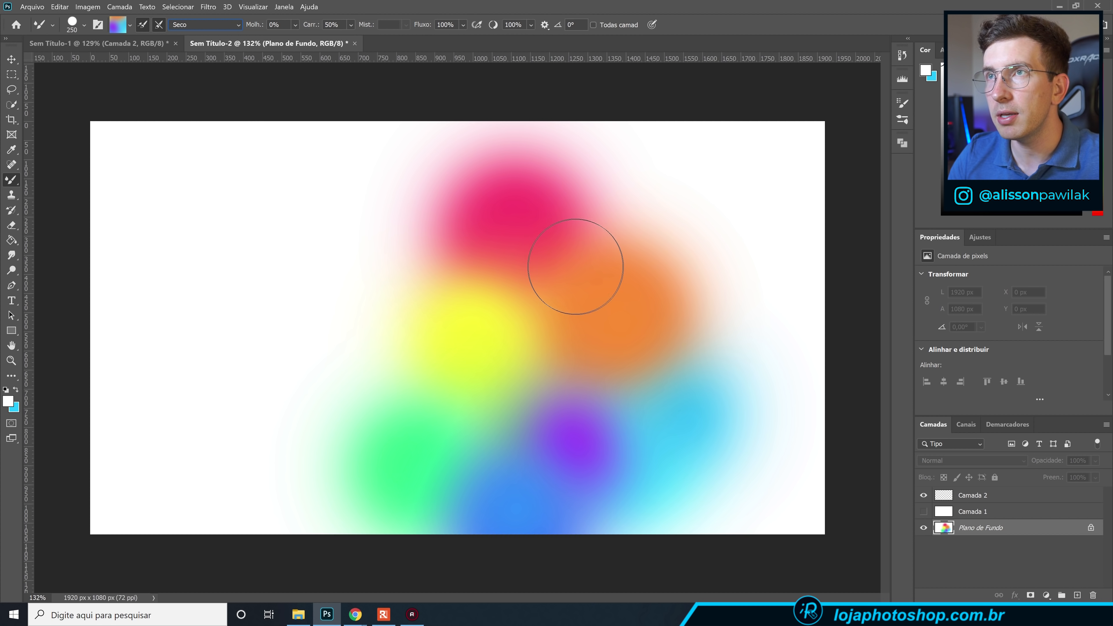
Show the white layer and paint a curved cyan, violet and orange tube about 480 × 470 px on the empty top layer.
click(980, 497)
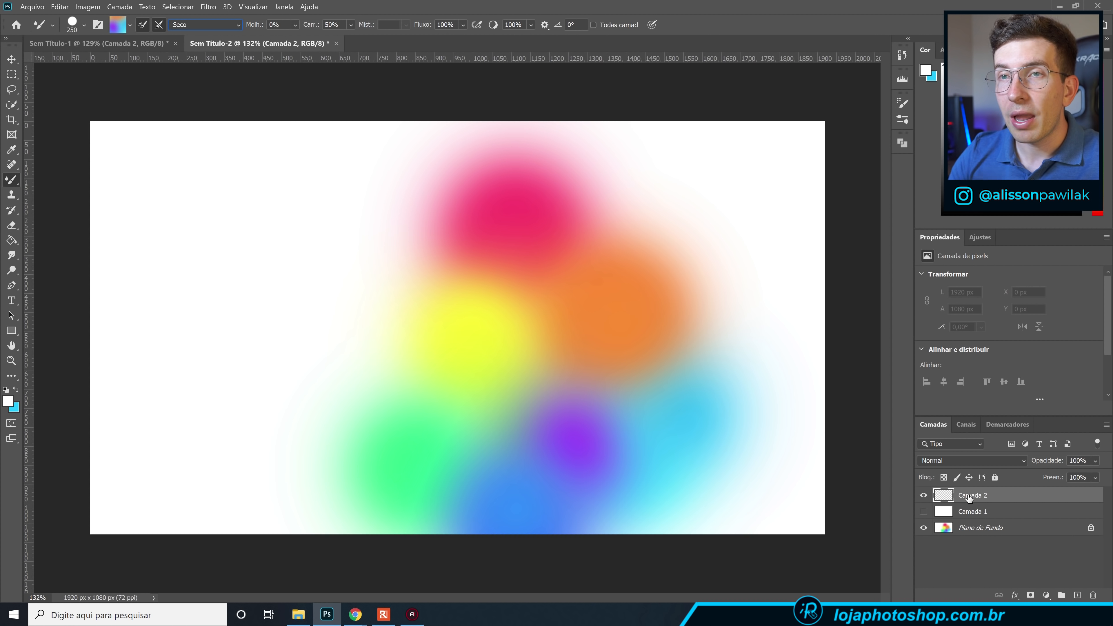
click(924, 511)
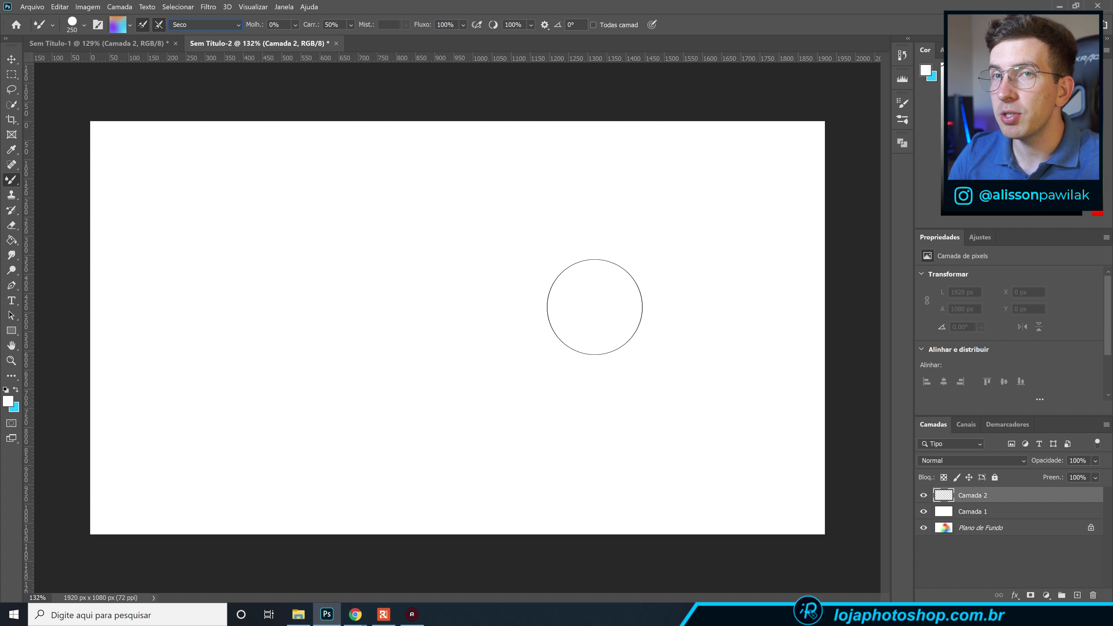
click(615, 258)
mouse_move(599, 248)
mouse_down()
mouse_move(523, 241)
mouse_move(455, 264)
mouse_move(467, 284)
mouse_move(540, 307)
mouse_move(539, 344)
mouse_move(447, 389)
mouse_up()
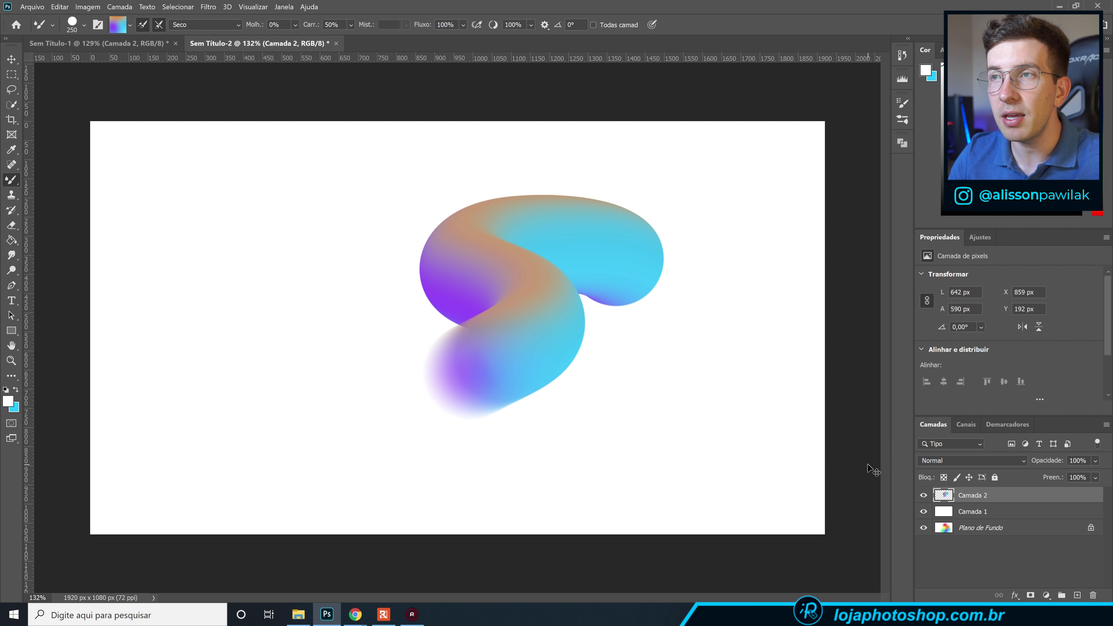
key(ctrl+z)
mouse_move(634, 223)
mouse_down()
mouse_move(586, 222)
mouse_move(541, 253)
mouse_move(594, 276)
mouse_move(599, 307)
mouse_up()
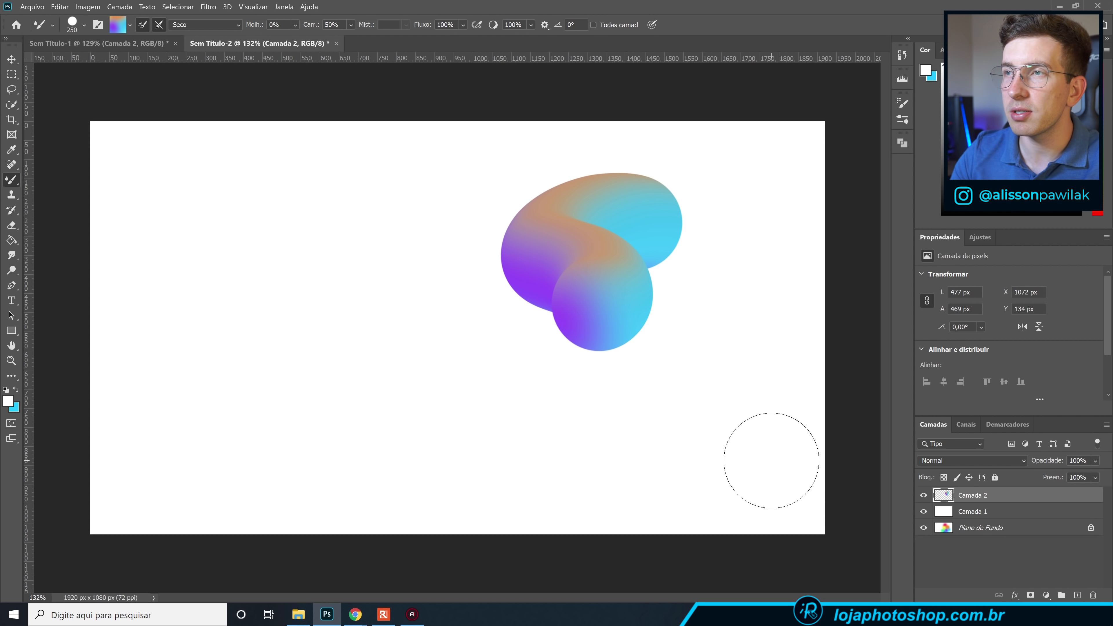
Hide the upper layers, load the Mixer Brush where pink, yellow and orange meet, and show both layers again with the top one selected.
click(924, 512)
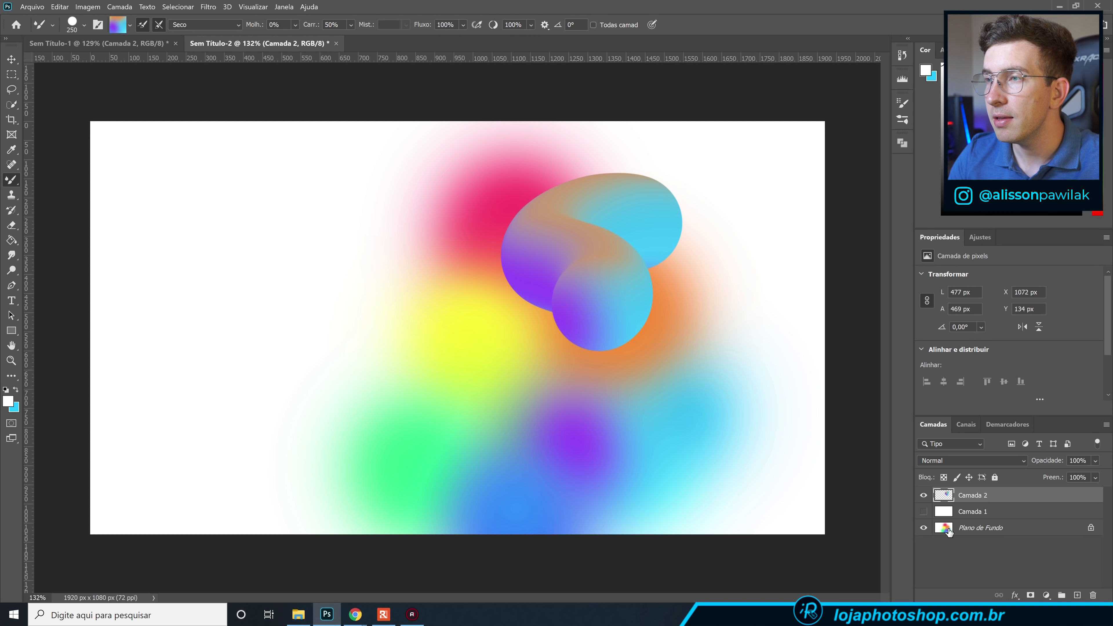
click(924, 496)
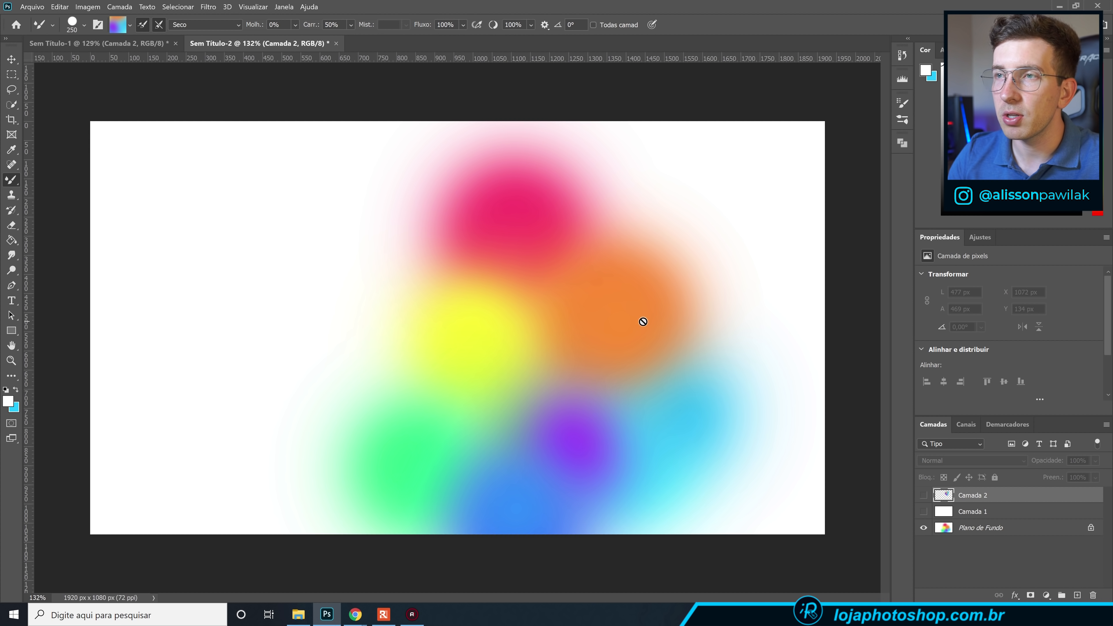
click(982, 532)
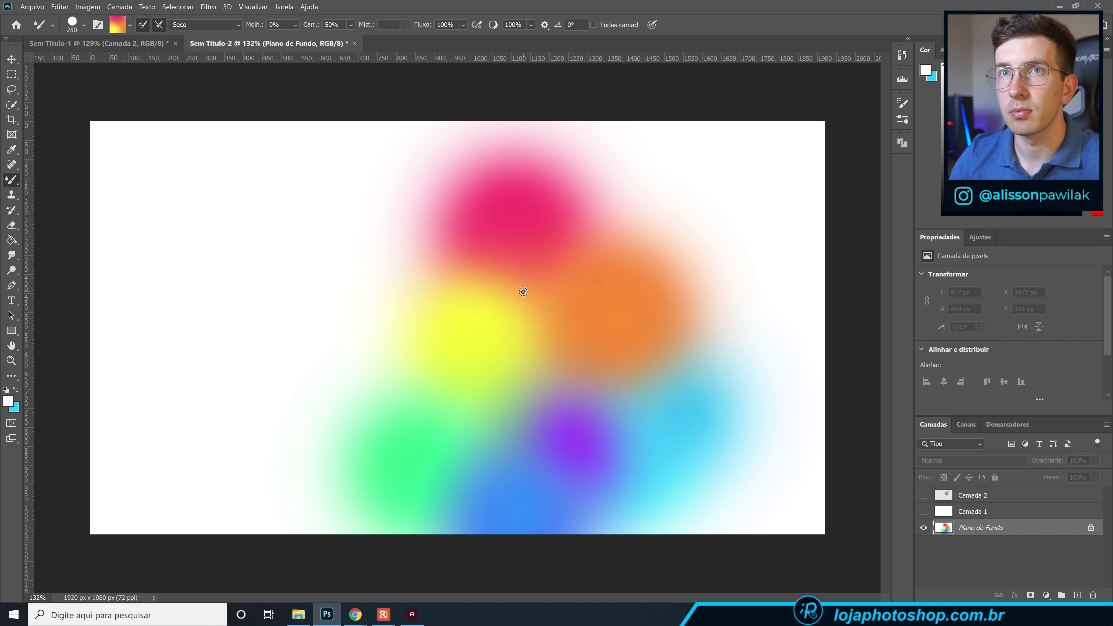
click(964, 495)
click(924, 495)
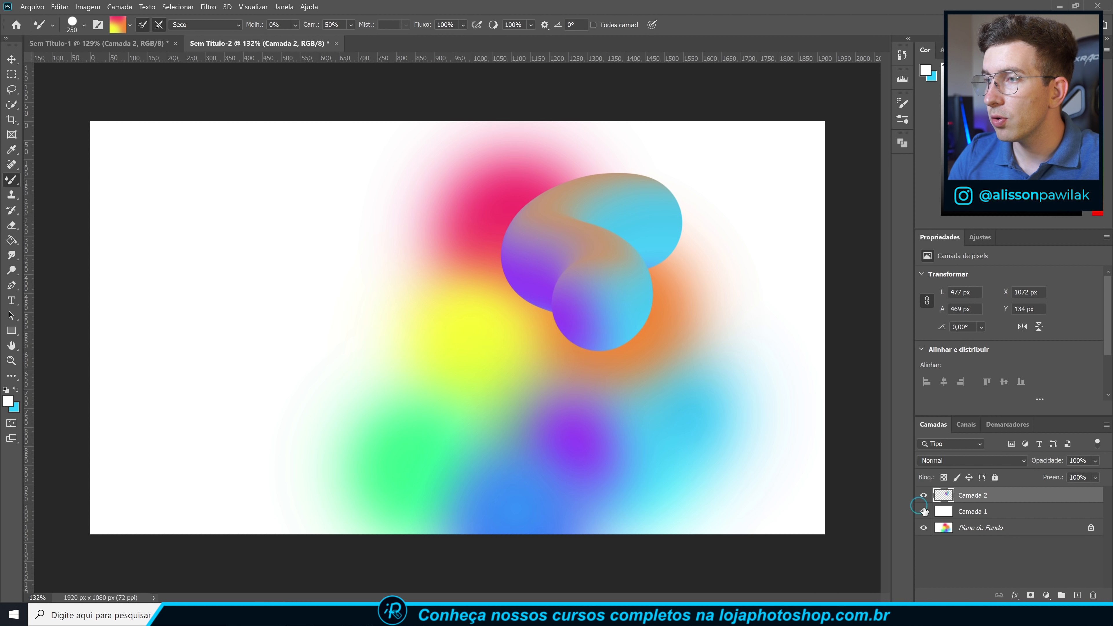
click(924, 512)
Paint a curved pink, orange and yellow tube beside the blue one and a longer wavy tube below them.
mouse_move(285, 239)
mouse_down()
mouse_move(245, 266)
mouse_move(329, 303)
mouse_move(353, 344)
mouse_move(274, 376)
mouse_up()
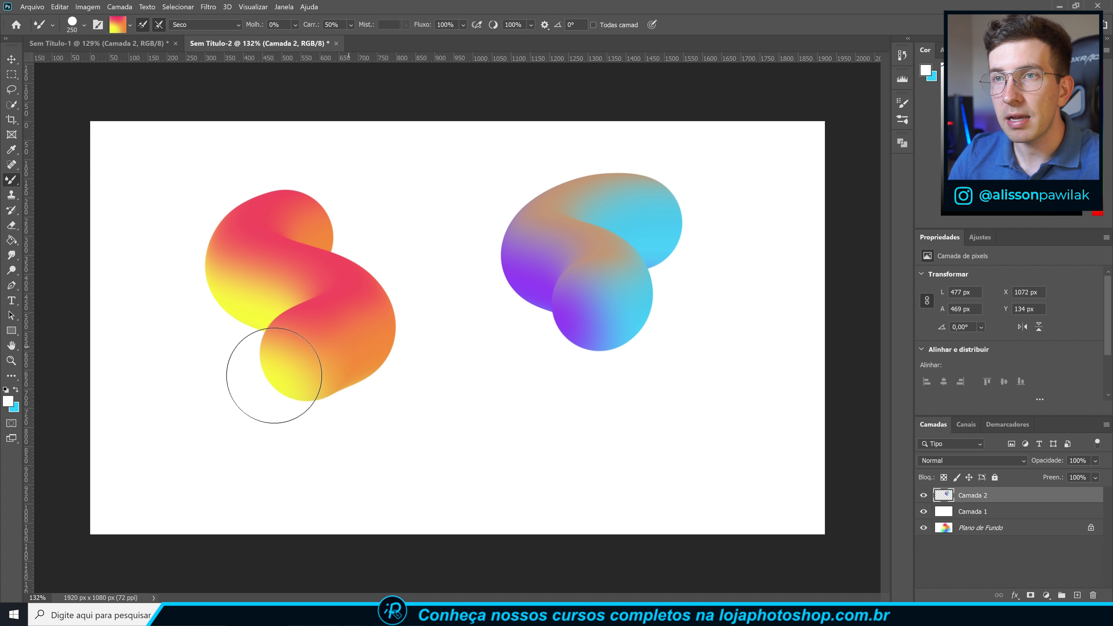
key(ctrl+z)
mouse_move(212, 243)
mouse_down()
mouse_move(380, 264)
mouse_move(285, 328)
mouse_up()
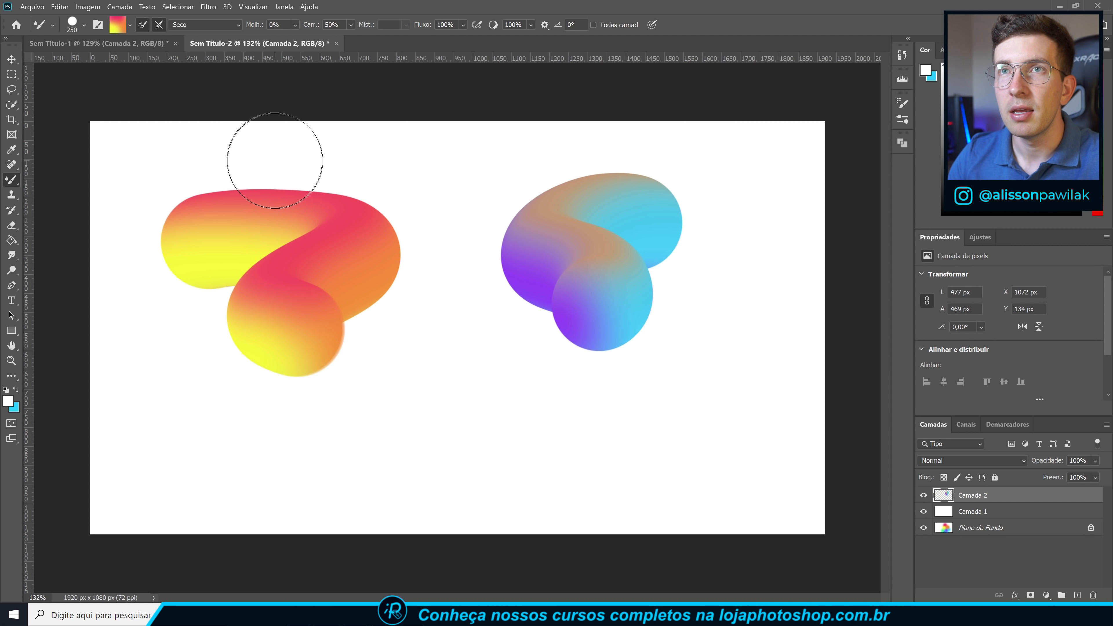
key(ctrl+z)
mouse_move(373, 211)
mouse_down()
mouse_move(276, 249)
mouse_move(383, 283)
mouse_move(314, 319)
mouse_up()
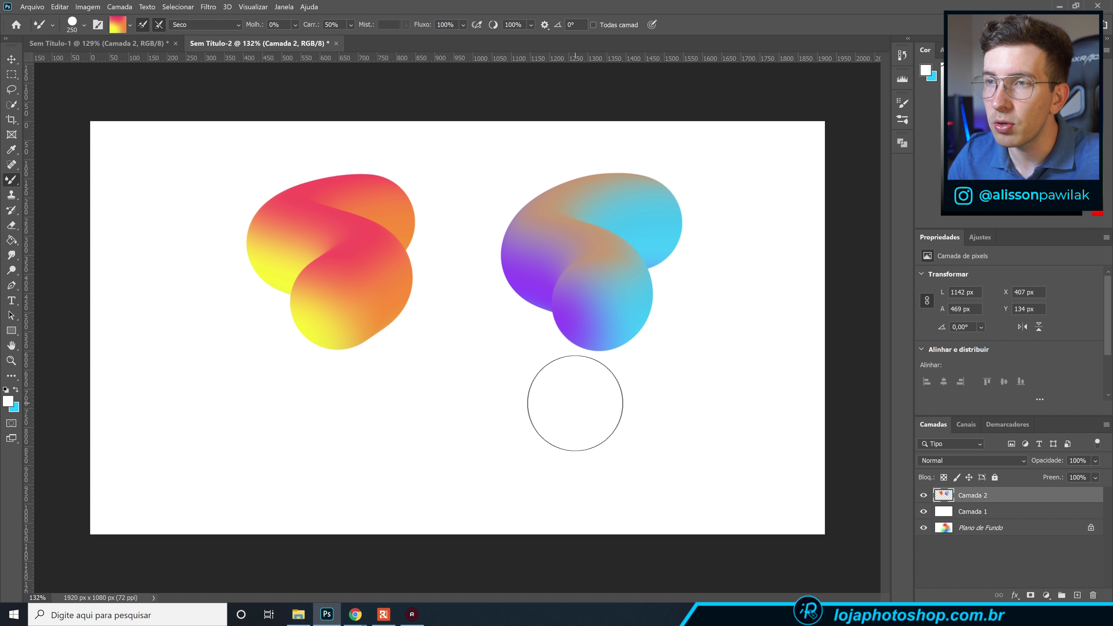
mouse_move(552, 390)
mouse_down()
mouse_move(490, 375)
mouse_move(438, 398)
mouse_move(496, 437)
mouse_move(472, 459)
mouse_move(425, 466)
mouse_move(334, 447)
mouse_move(237, 403)
mouse_up()
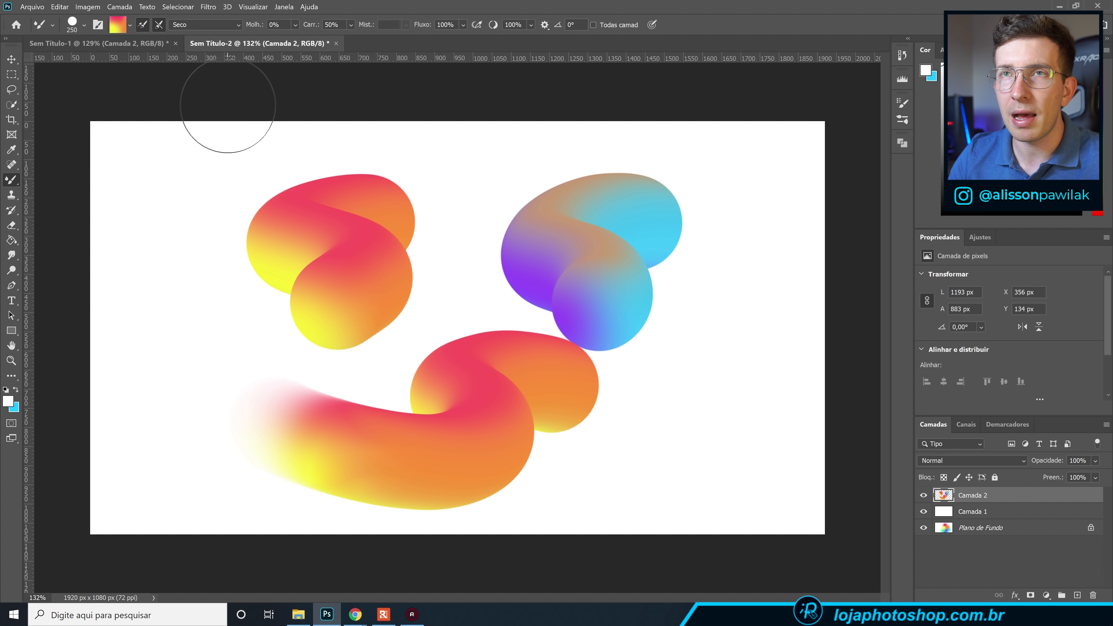
Set the Mixer Brush preset to Muito molh. and replace the painted layer with a new empty layer above the white one.
click(214, 24)
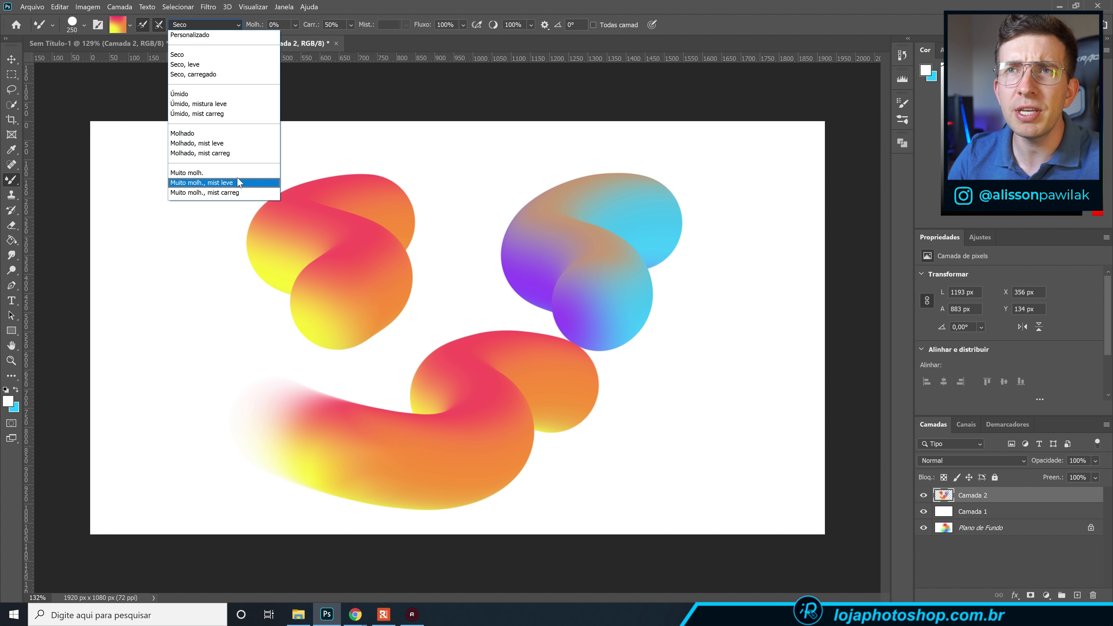
click(193, 172)
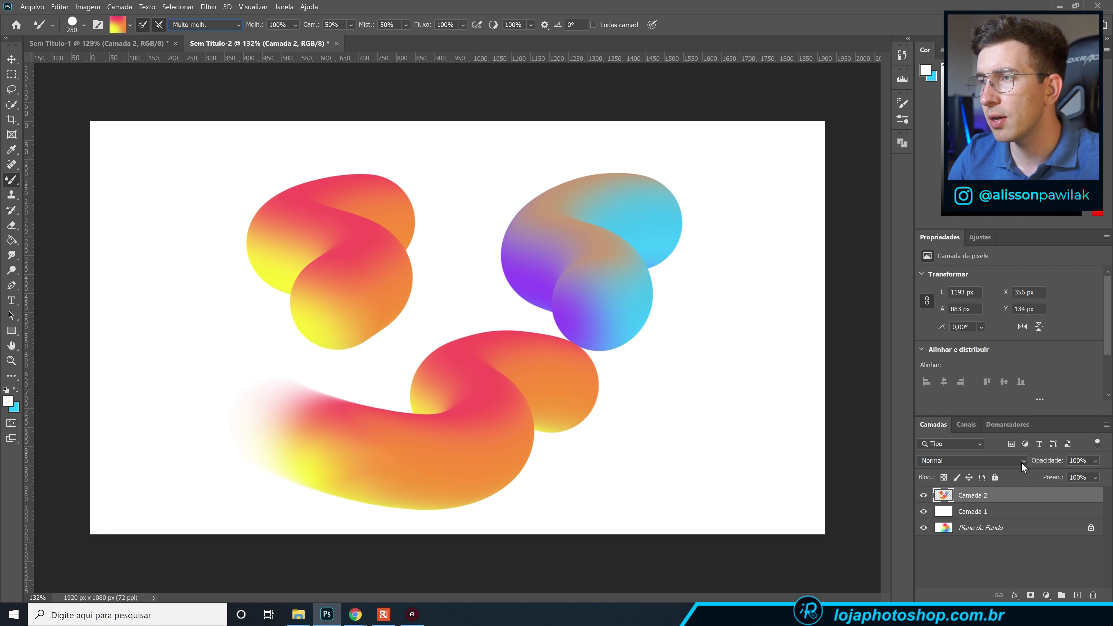
mouse_move(1032, 503)
mouse_down()
mouse_move(1065, 590)
mouse_move(1093, 595)
mouse_up()
mouse_move(686, 273)
mouse_down()
mouse_move(579, 244)
mouse_move(542, 279)
mouse_up()
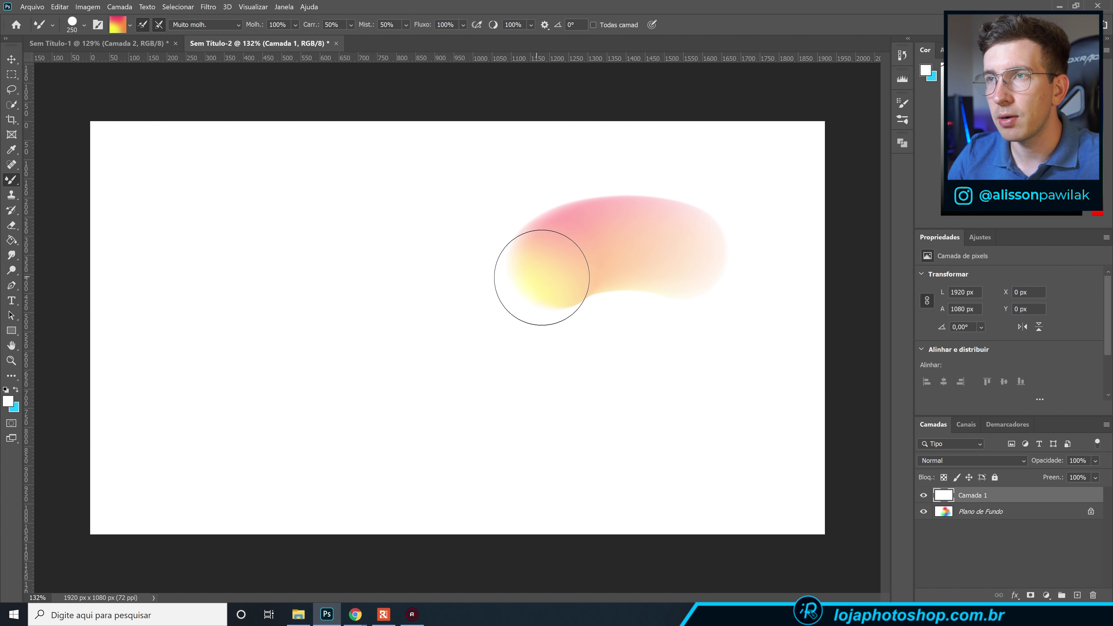
key(ctrl+z)
click(1077, 595)
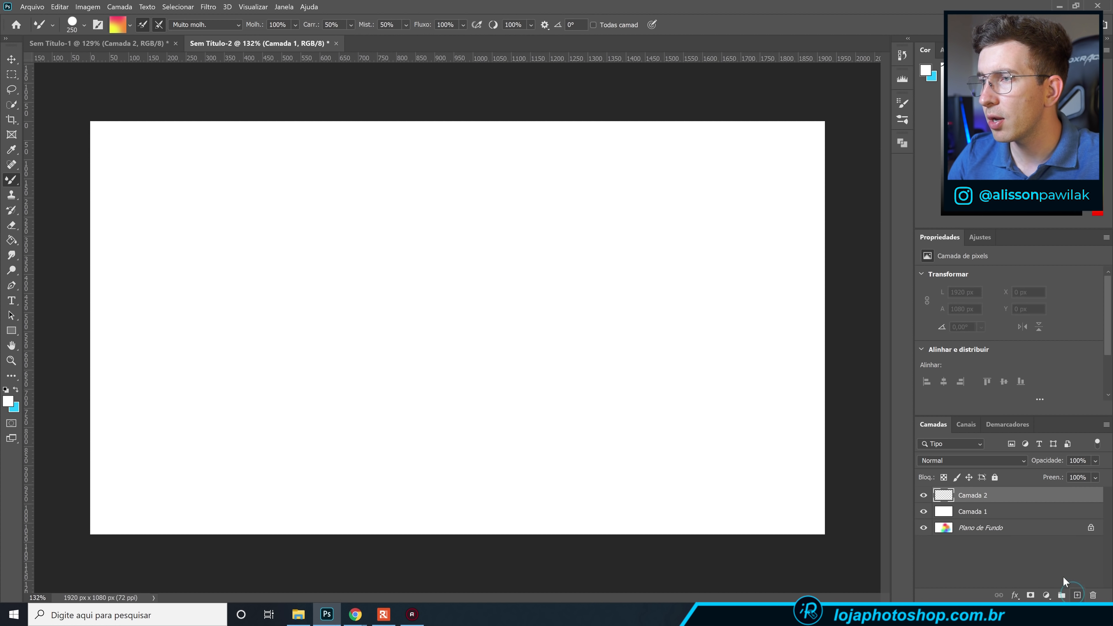
Paint a zigzag pink, orange and yellow tube about 860 × 990 px down to the lower canvas edge with the very wet brush.
mouse_move(688, 206)
mouse_down()
mouse_move(612, 200)
mouse_move(517, 256)
mouse_move(684, 291)
mouse_move(634, 355)
mouse_move(509, 349)
mouse_move(417, 259)
mouse_move(390, 179)
mouse_move(268, 200)
mouse_move(295, 265)
mouse_move(293, 385)
mouse_move(516, 447)
mouse_move(591, 343)
mouse_move(691, 395)
mouse_move(783, 484)
mouse_move(435, 535)
mouse_move(224, 505)
mouse_move(163, 323)
mouse_move(87, 298)
mouse_move(149, 105)
mouse_move(443, 136)
mouse_up()
key(ctrl+z)
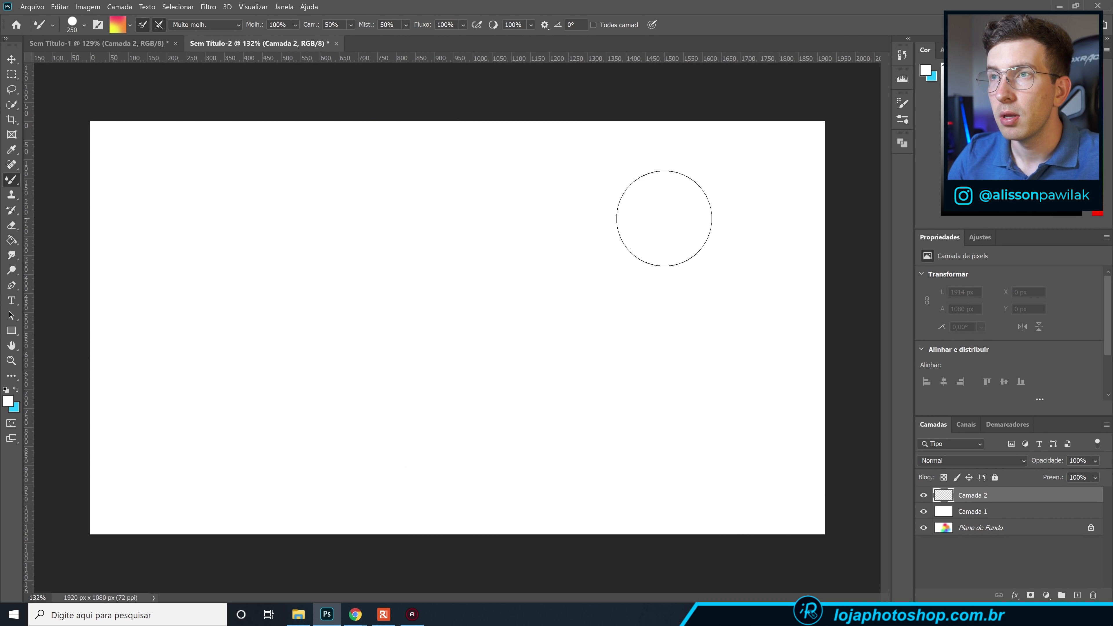
mouse_move(632, 204)
mouse_down()
mouse_move(483, 221)
mouse_move(464, 242)
mouse_move(600, 235)
mouse_move(637, 248)
mouse_move(624, 271)
mouse_move(476, 285)
mouse_move(443, 313)
mouse_move(564, 311)
mouse_move(612, 332)
mouse_move(561, 371)
mouse_move(469, 368)
mouse_move(404, 390)
mouse_move(412, 414)
mouse_move(591, 419)
mouse_move(615, 464)
mouse_move(552, 488)
mouse_move(441, 475)
mouse_move(405, 491)
mouse_move(422, 510)
mouse_move(583, 531)
mouse_up()
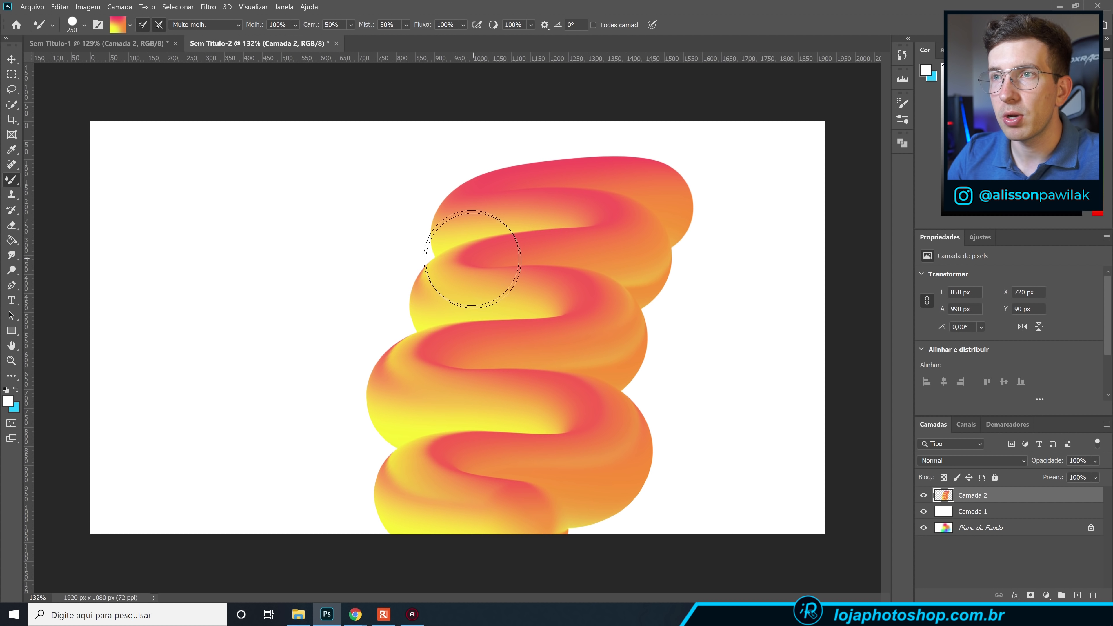
Set the Mixer Brush preset to Seco and paint a comparison zigzag tube beside the very wet one.
click(178, 25)
click(192, 52)
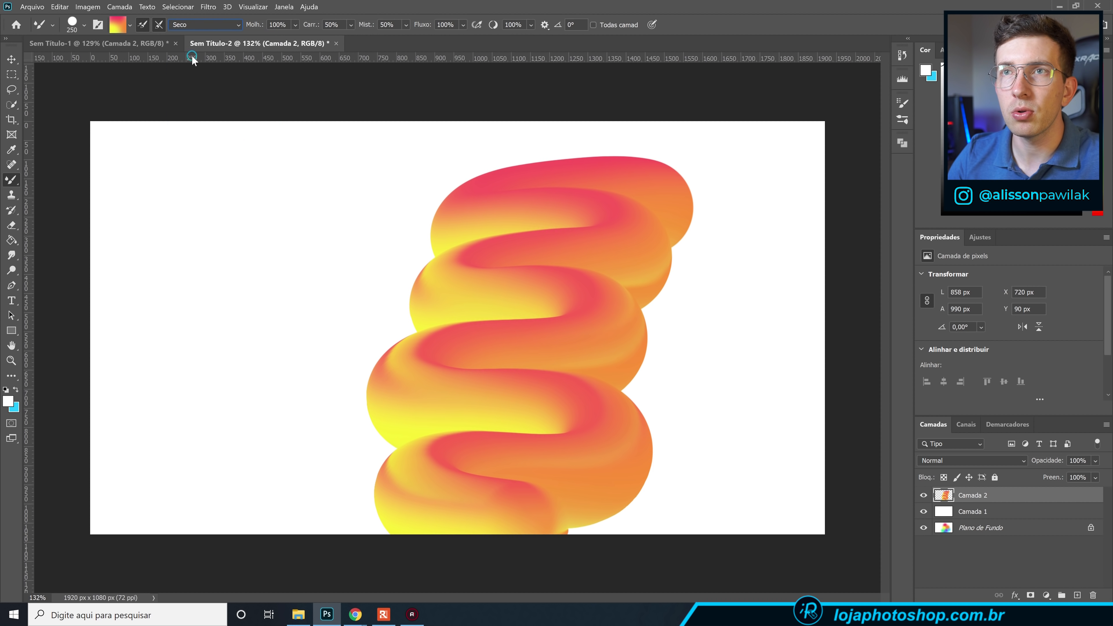
mouse_move(353, 187)
mouse_down()
mouse_move(289, 174)
mouse_move(170, 214)
mouse_move(278, 239)
mouse_move(298, 276)
mouse_move(176, 303)
mouse_up()
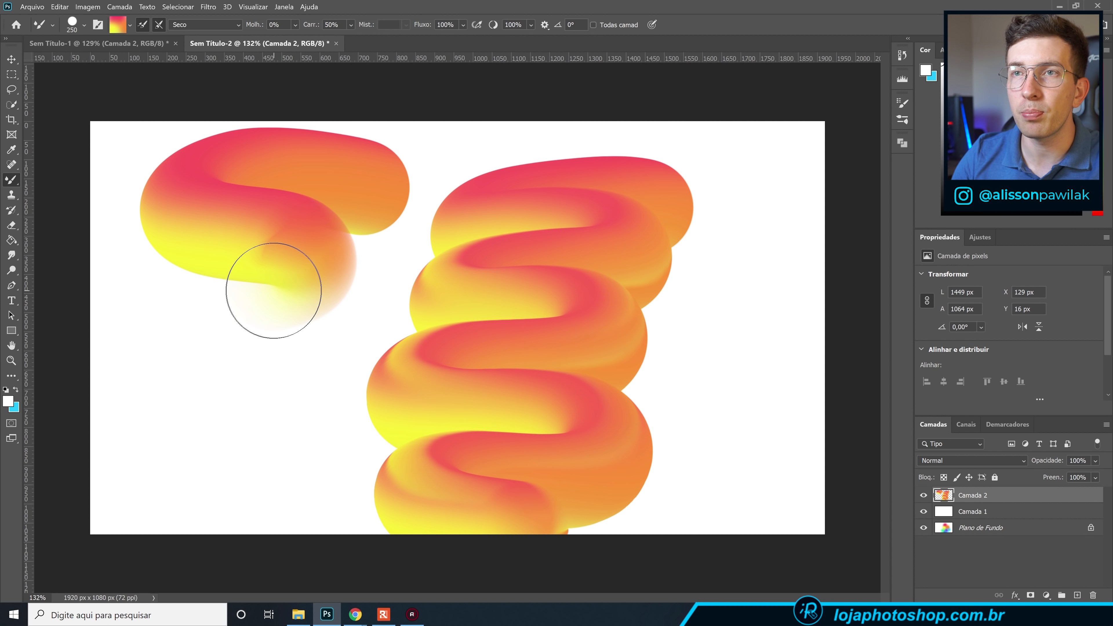
mouse_move(298, 276)
mouse_down()
mouse_move(132, 300)
mouse_move(113, 340)
mouse_move(157, 356)
mouse_move(315, 357)
mouse_move(322, 426)
mouse_move(248, 427)
mouse_move(255, 364)
mouse_move(318, 388)
mouse_move(287, 439)
mouse_move(151, 442)
mouse_move(118, 502)
mouse_move(291, 561)
mouse_up()
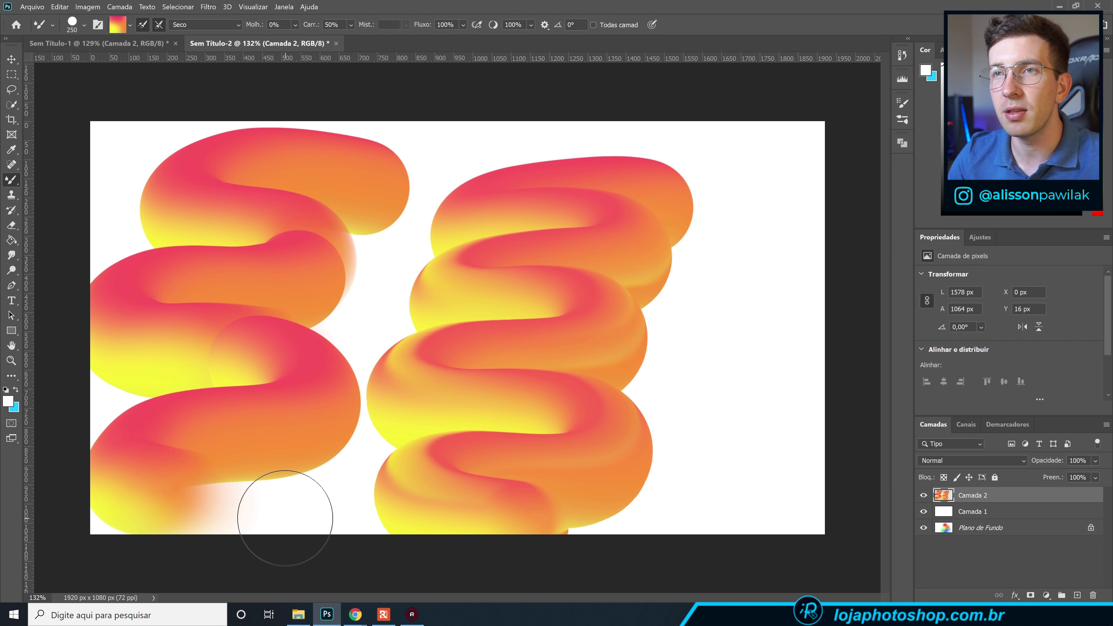
Undo all the comparison zigzag strokes on the top layer.
key(ctrl+z)
key(ctrl+z)
key(ctrl+z)
key(ctrl+z)
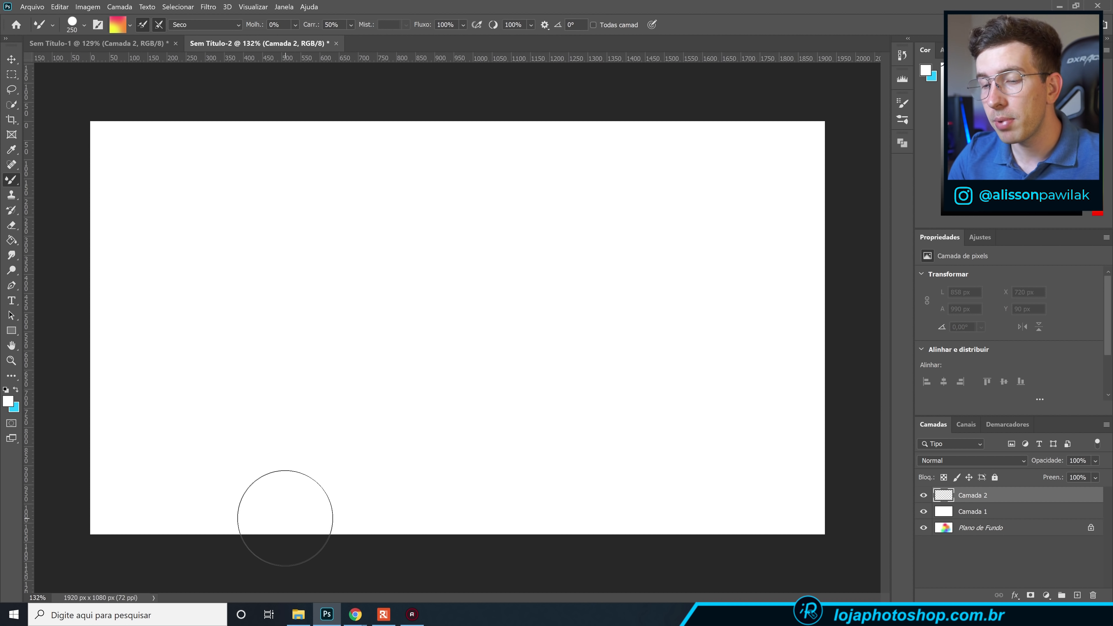
Enlarge the Mixer Brush to 500 px and paint one wide gradient blob about 686 × 537 px in the canvas's left half.
key(bracketright)
key(bracketright)
key(bracketright)
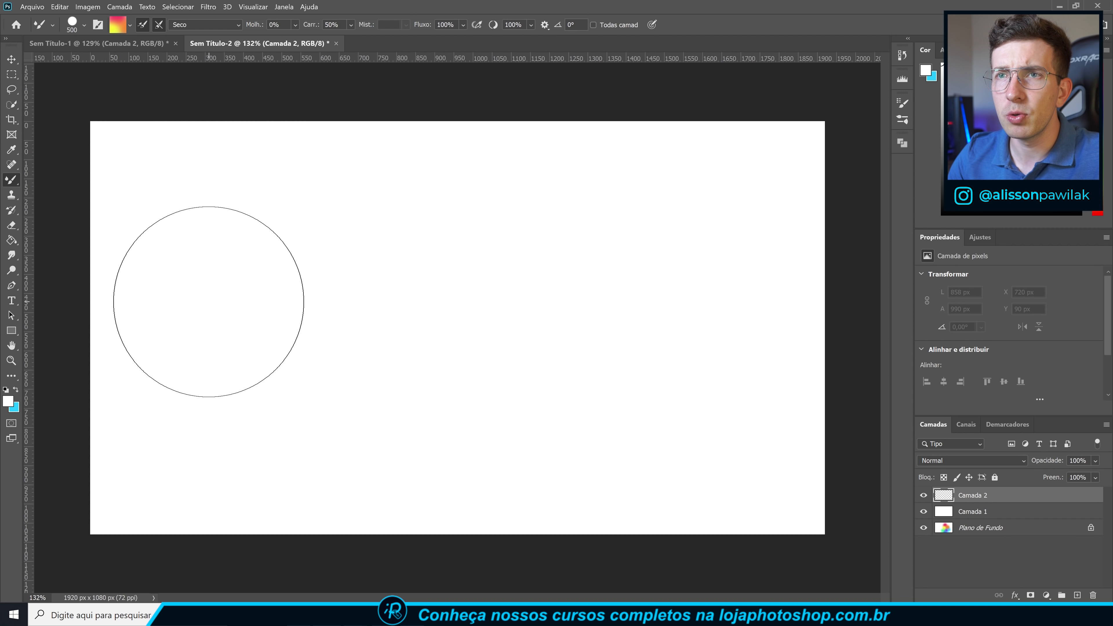
click(208, 302)
key(ctrl+z)
drag(225, 304, 322, 284)
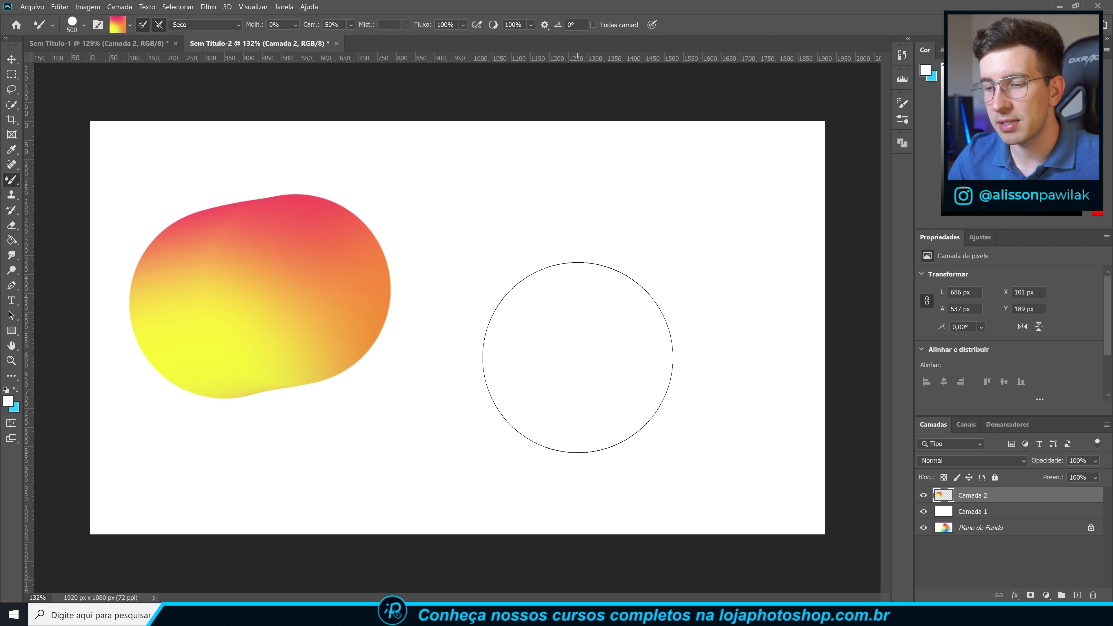
Paint a short stroke with a 125 px brush below the canvas centre and a curved tube with a 175 px brush to its upper right.
key(bracketleft)
key(bracketleft)
key(bracketleft)
key(bracketleft)
key(bracketleft)
key(bracketleft)
key(bracketleft)
drag(495, 392, 520, 380)
mouse_move(616, 226)
mouse_down()
mouse_move(594, 224)
mouse_move(582, 276)
mouse_move(554, 277)
mouse_up()
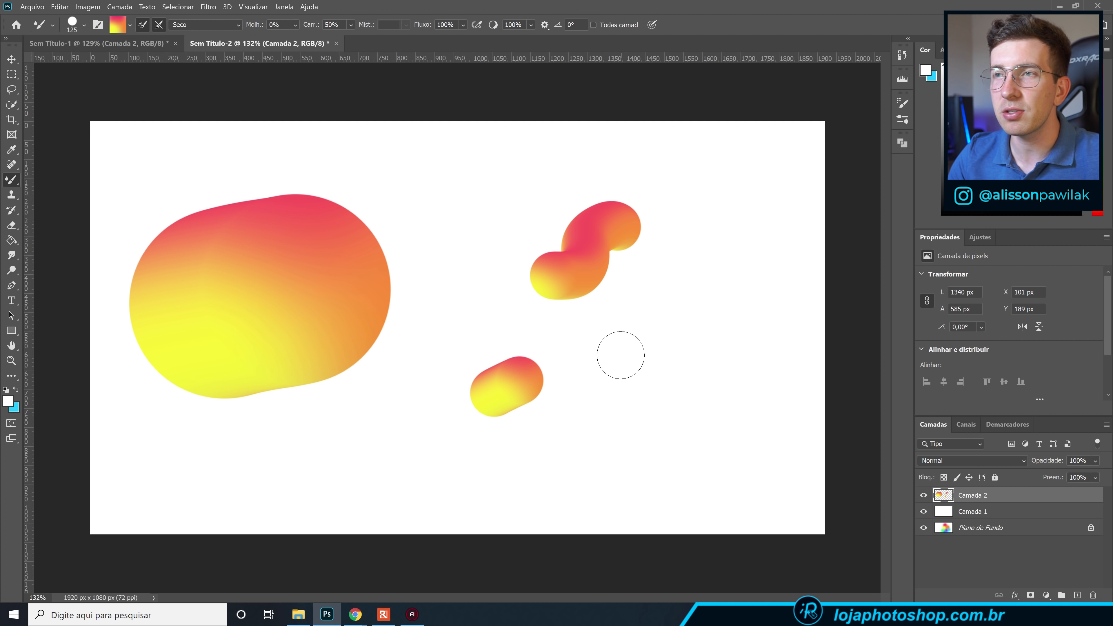
key(ctrl+z)
mouse_move(627, 232)
mouse_down()
mouse_move(590, 240)
mouse_move(620, 256)
mouse_move(605, 293)
mouse_up()
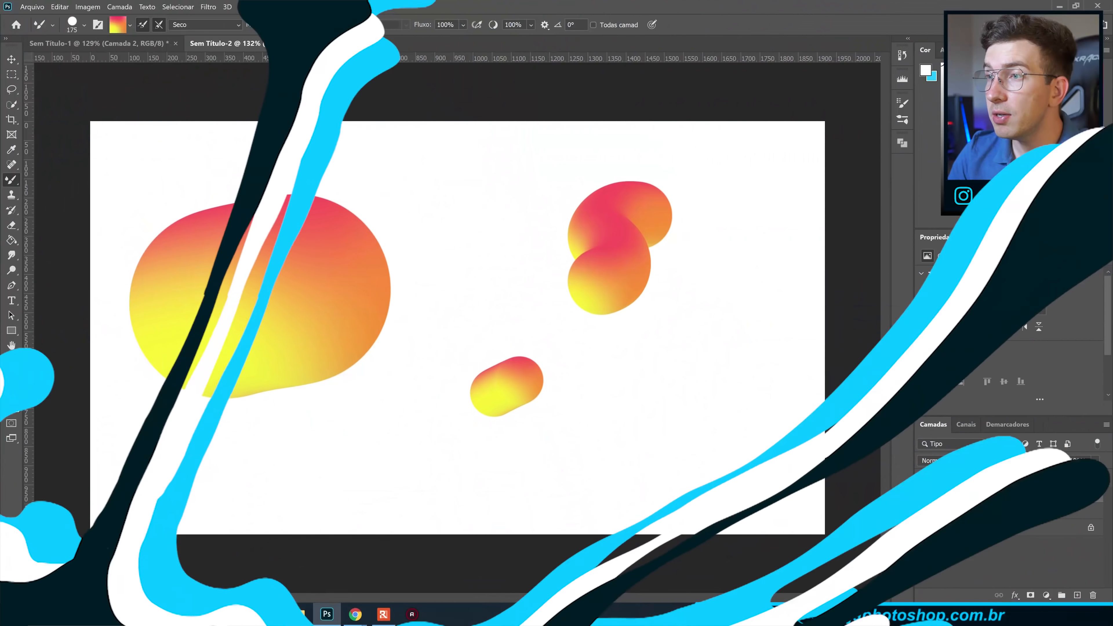
Choose the Redondo duro brush tip at 175 px and paint a curved gradient tube near the upper middle of the canvas.
right_click(404, 259)
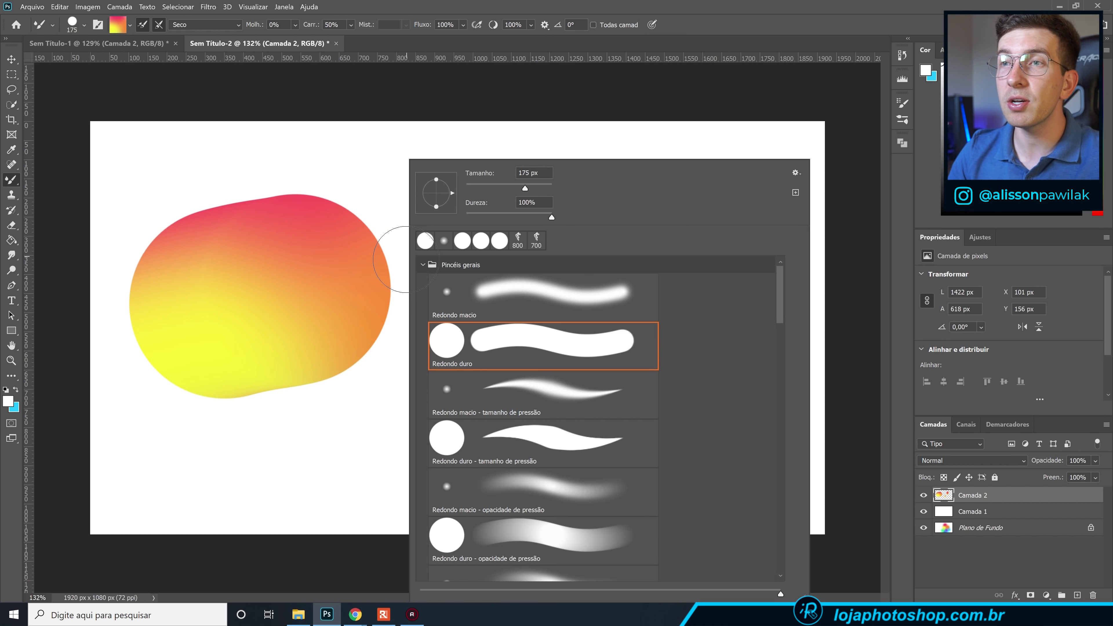
click(493, 358)
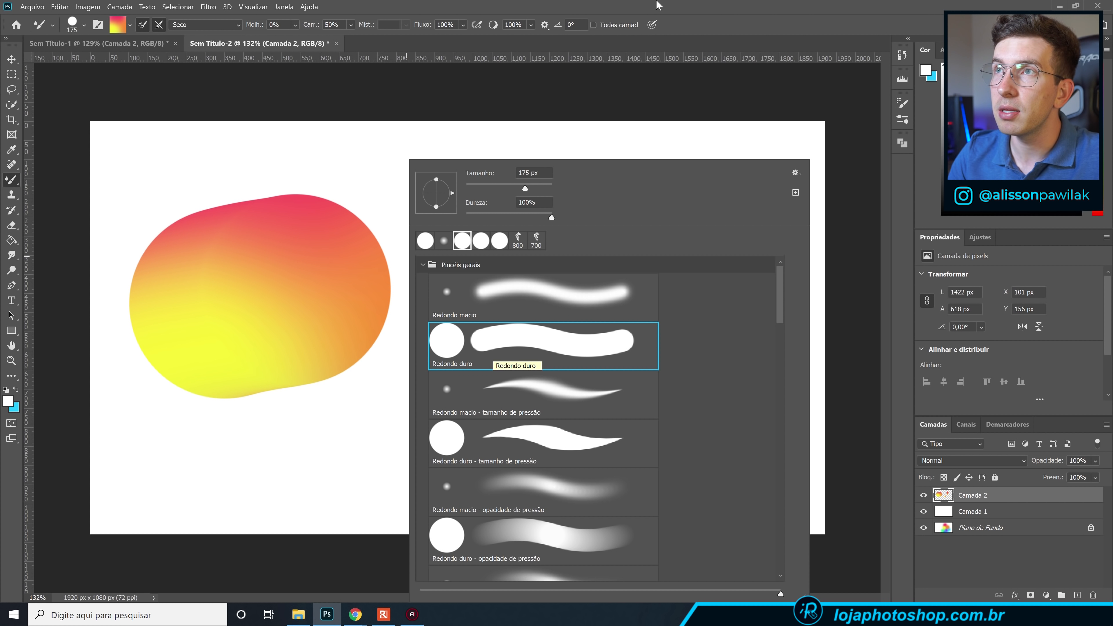
click(713, 1)
mouse_move(527, 163)
mouse_down()
mouse_move(449, 189)
mouse_move(475, 255)
mouse_up()
key(ctrl+z)
mouse_move(537, 173)
mouse_down()
mouse_move(436, 204)
mouse_move(496, 234)
mouse_move(487, 274)
mouse_up()
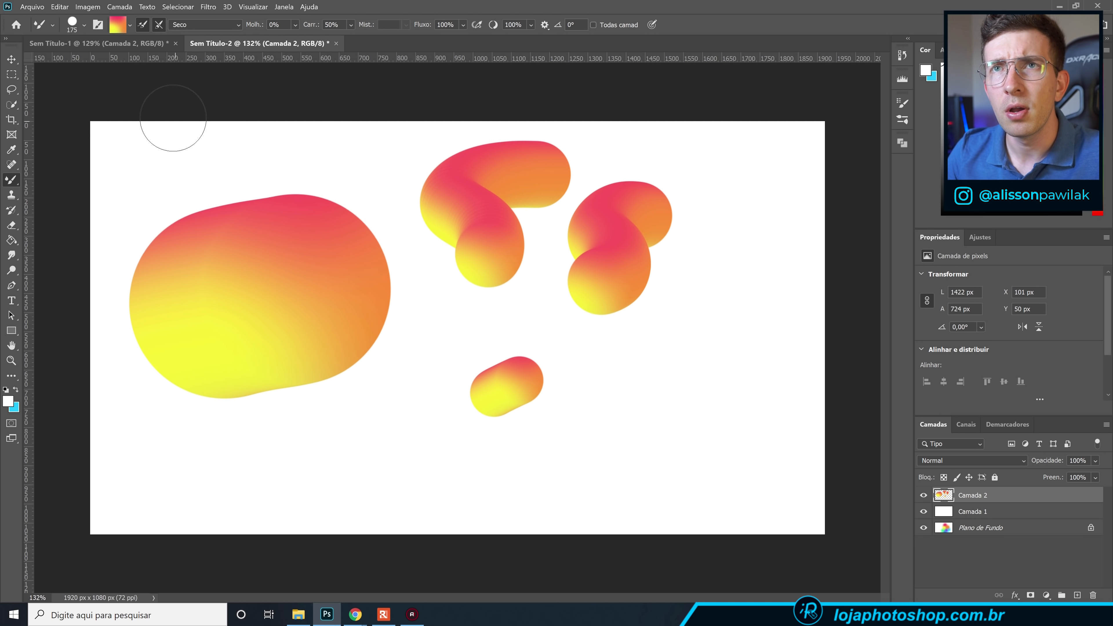
Set the brush tip spacing to 1%, paint a curved tube below the canvas centre and inspect the strokes up close.
click(98, 25)
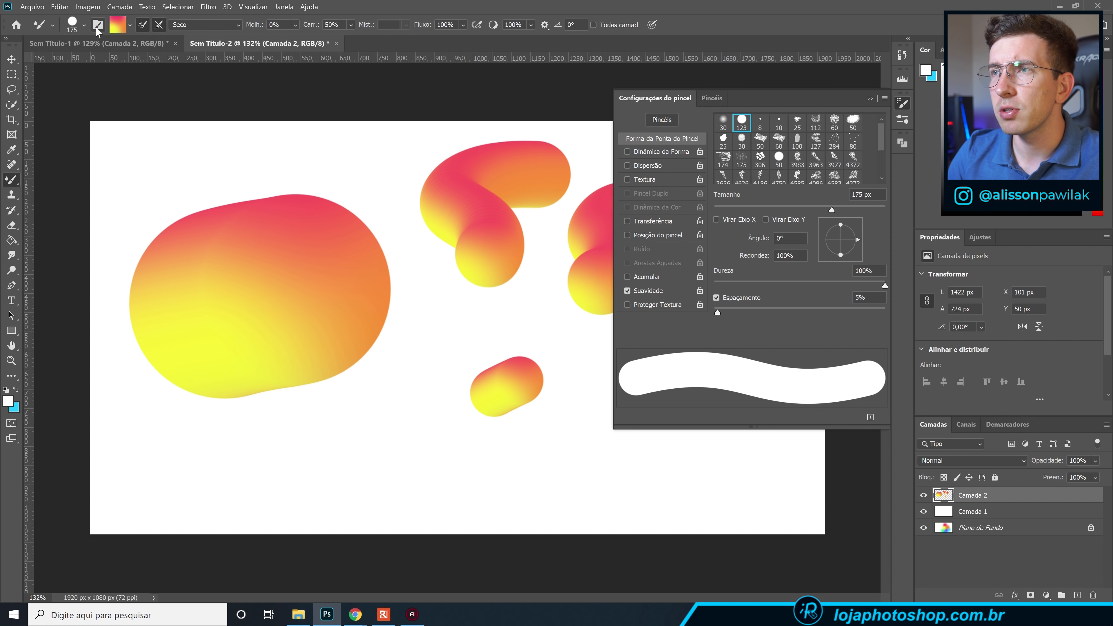
drag(716, 312, 690, 311)
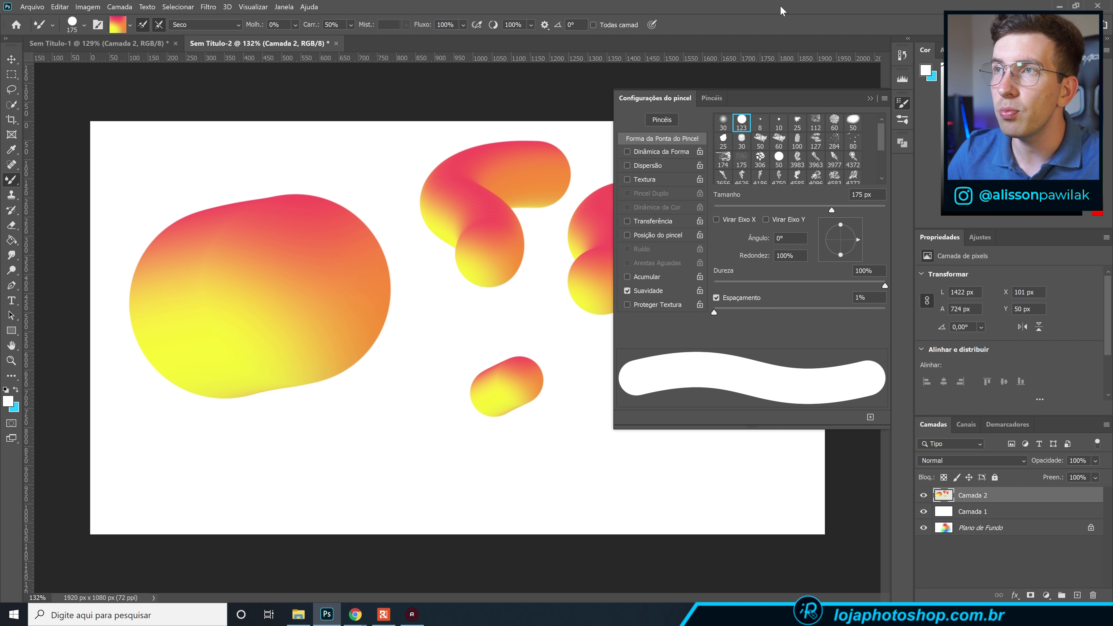
mouse_move(450, 355)
mouse_down()
mouse_move(385, 393)
mouse_move(358, 458)
mouse_up()
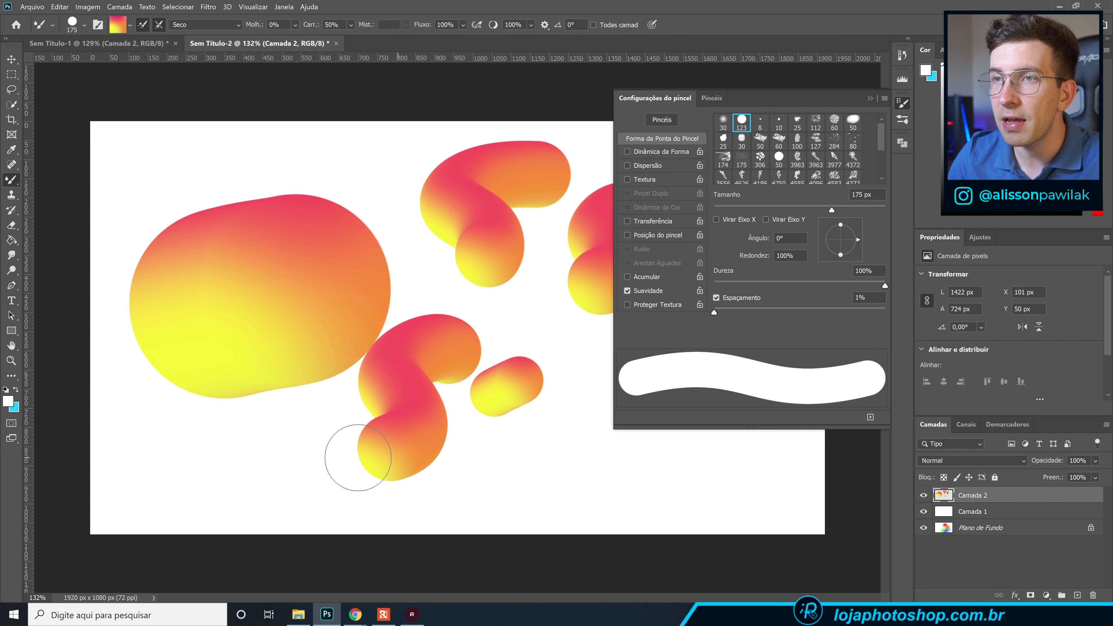
scroll(463, 220, up, 5)
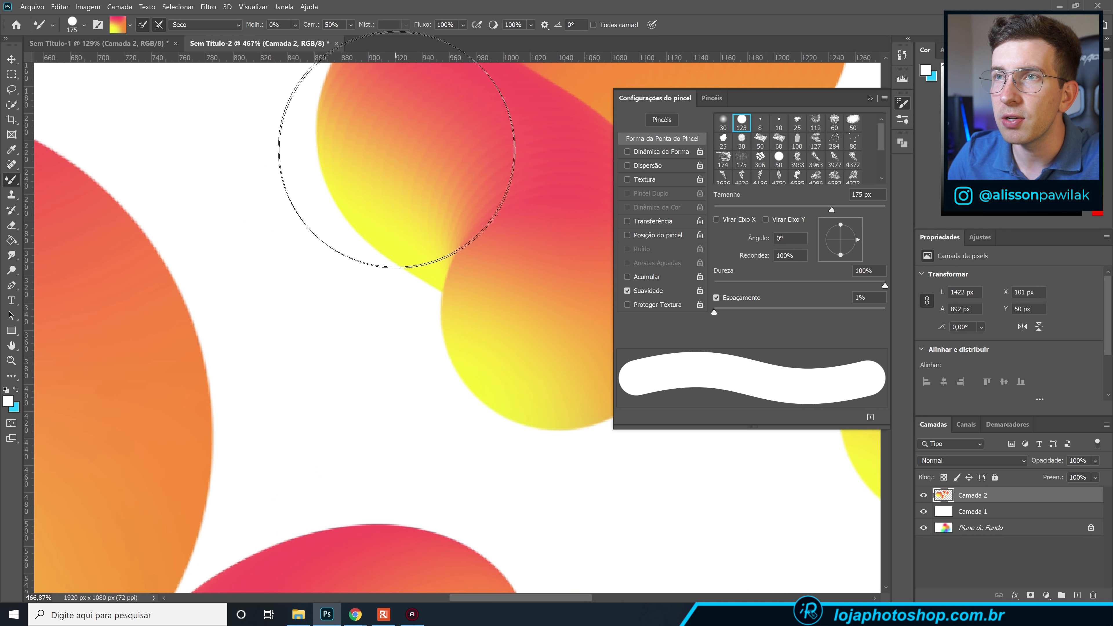
key(ctrl+0)
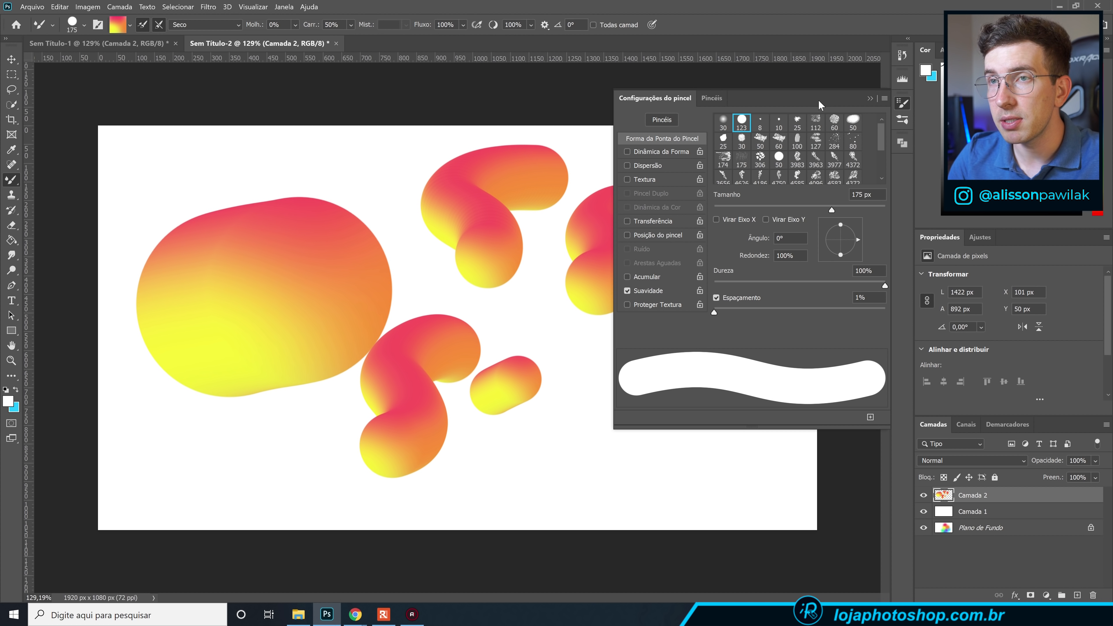
Choose the textured 4372 px smoke brush tip for the Mixer Brush.
scroll(858, 158, down, 2)
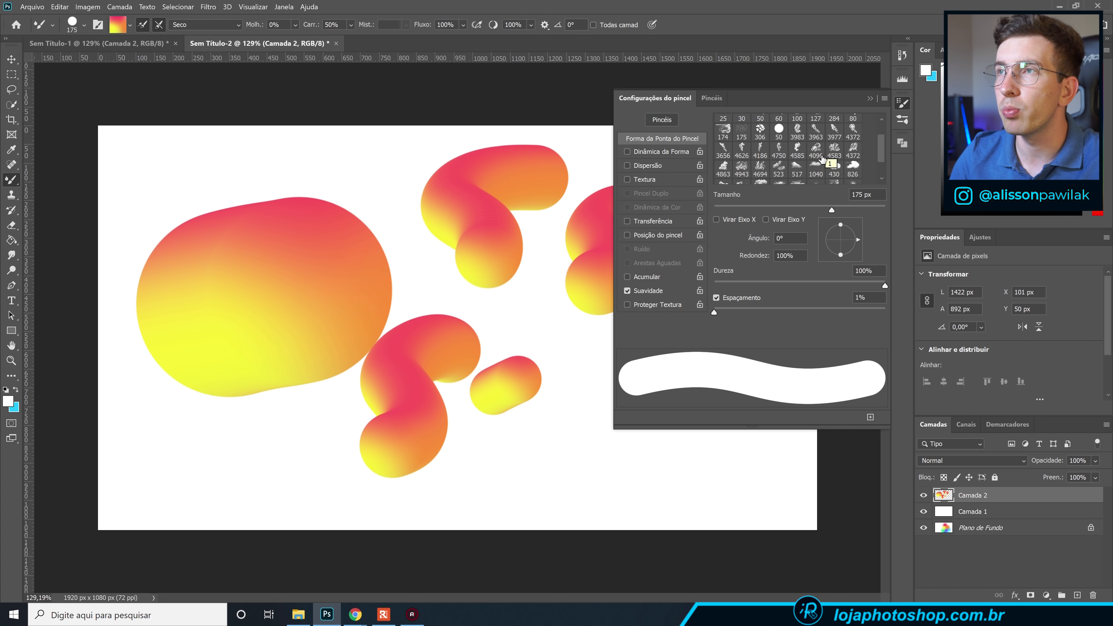
scroll(829, 170, down, 1)
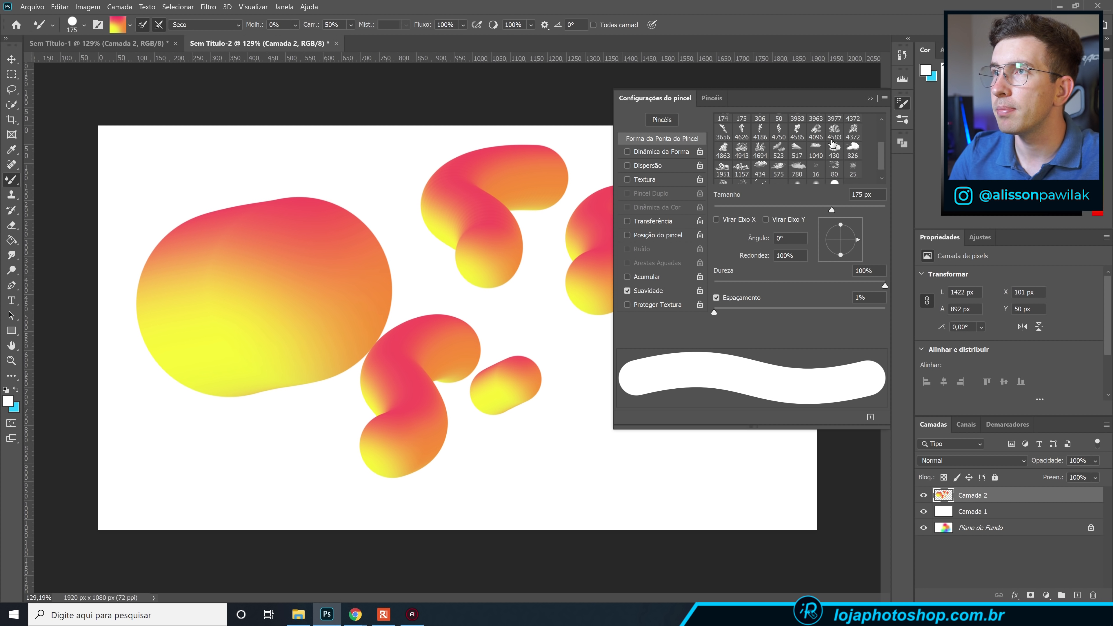
scroll(833, 142, up, 1)
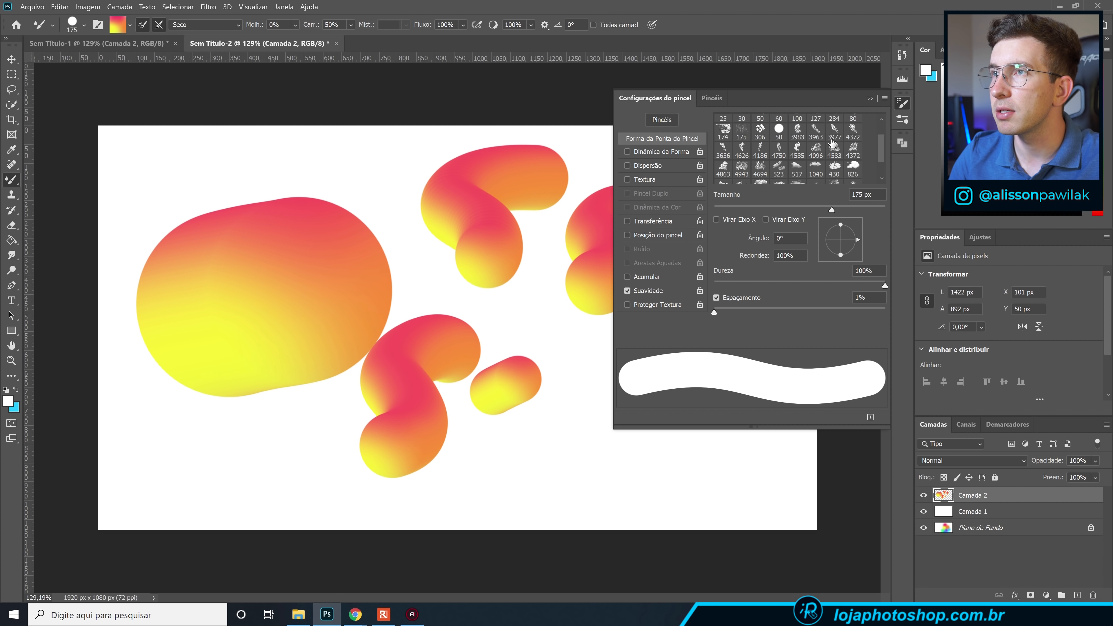
click(849, 130)
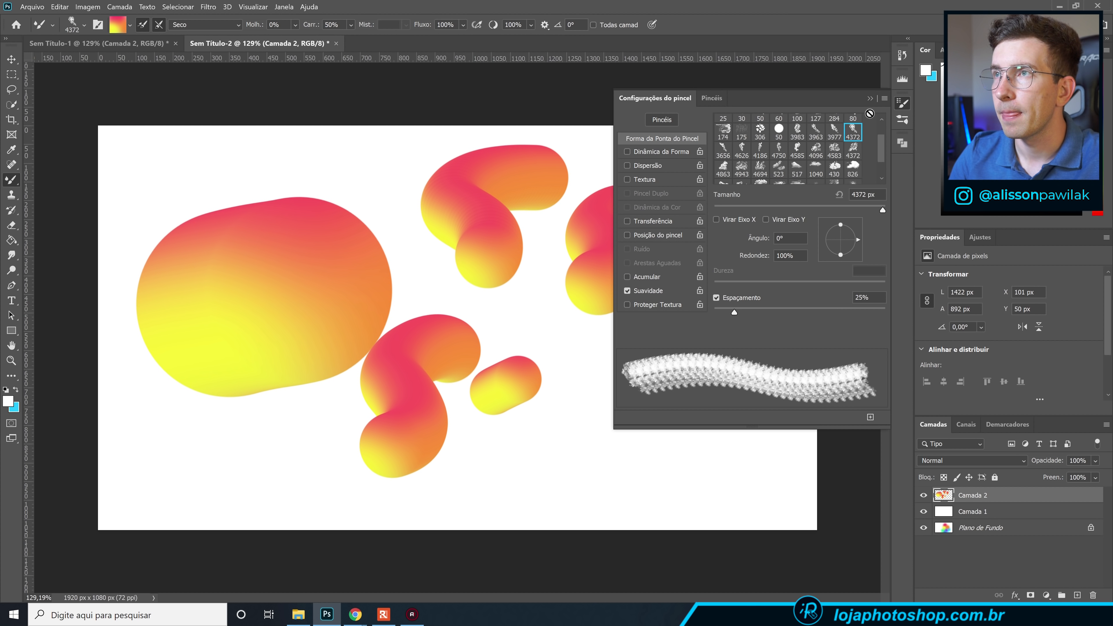
click(874, 99)
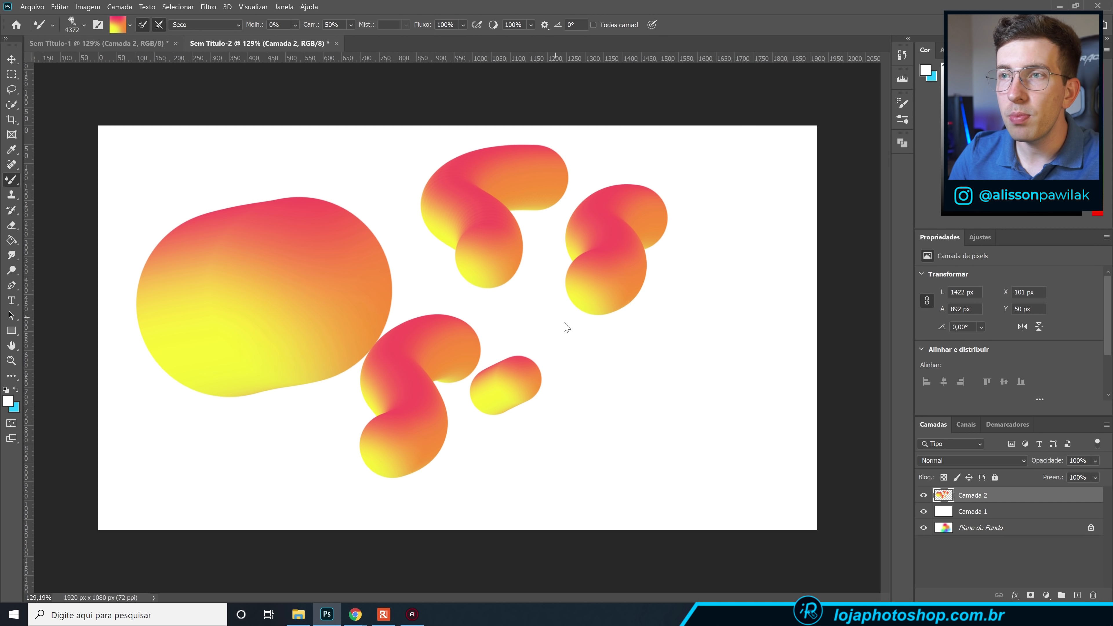
Try the smoke tip at full size, reduce it to 700 px and stamp one gradient smoke shape right of the canvas centre.
click(682, 395)
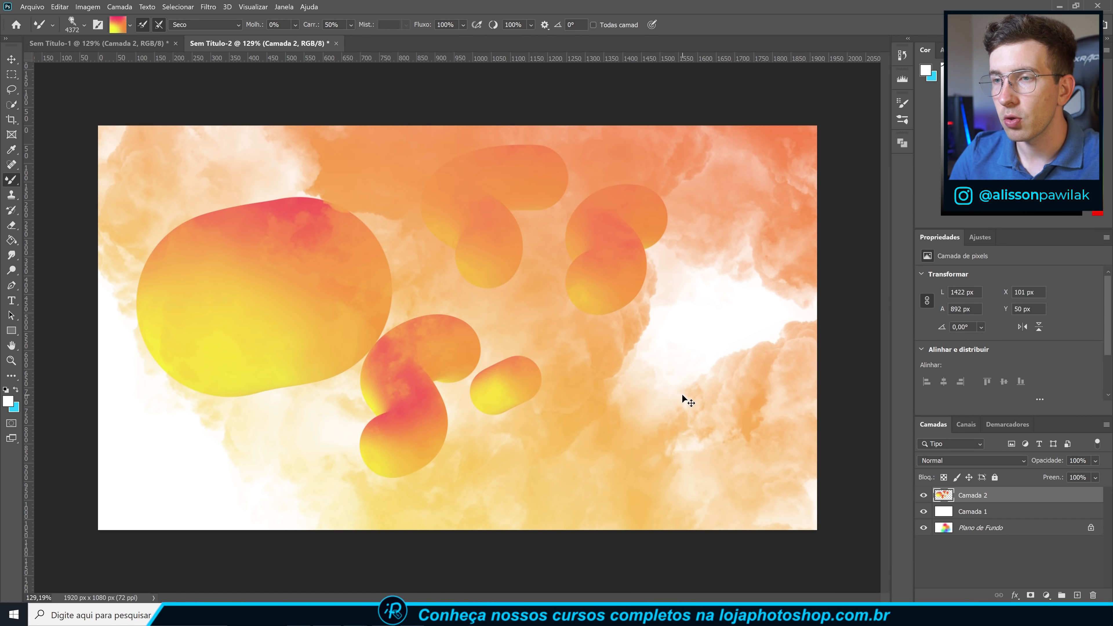
key(ctrl+z)
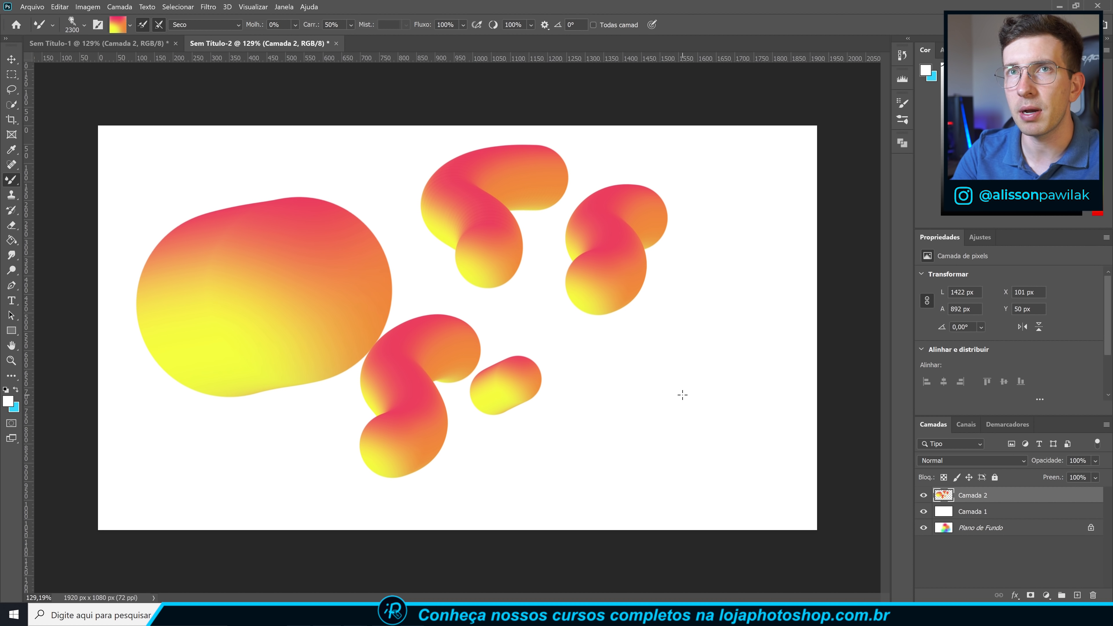
click(666, 420)
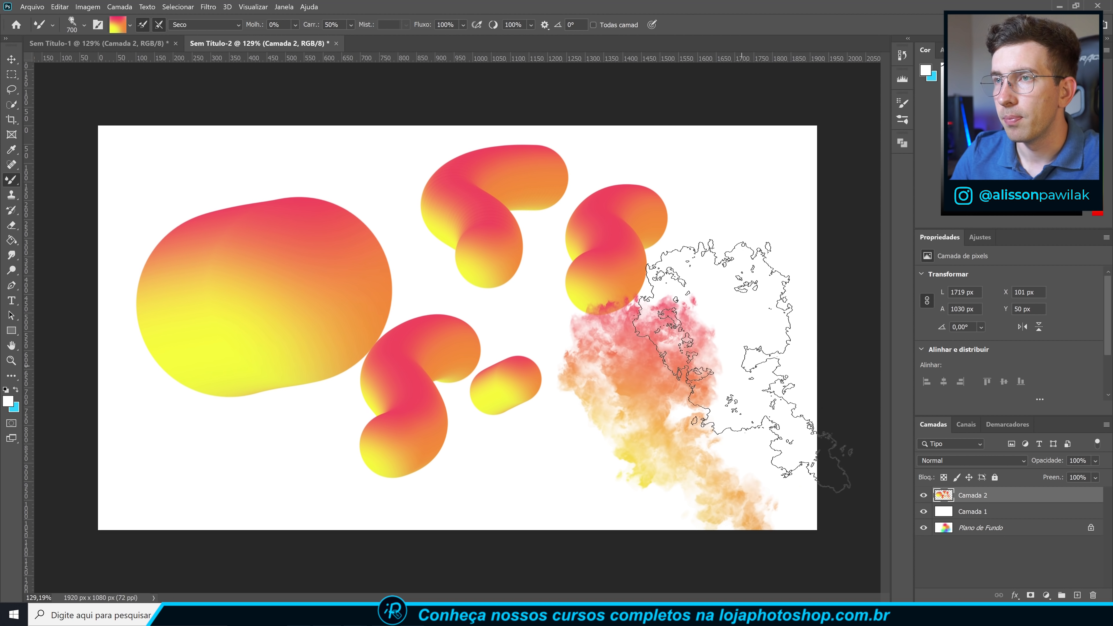
key(ctrl+z)
click(616, 378)
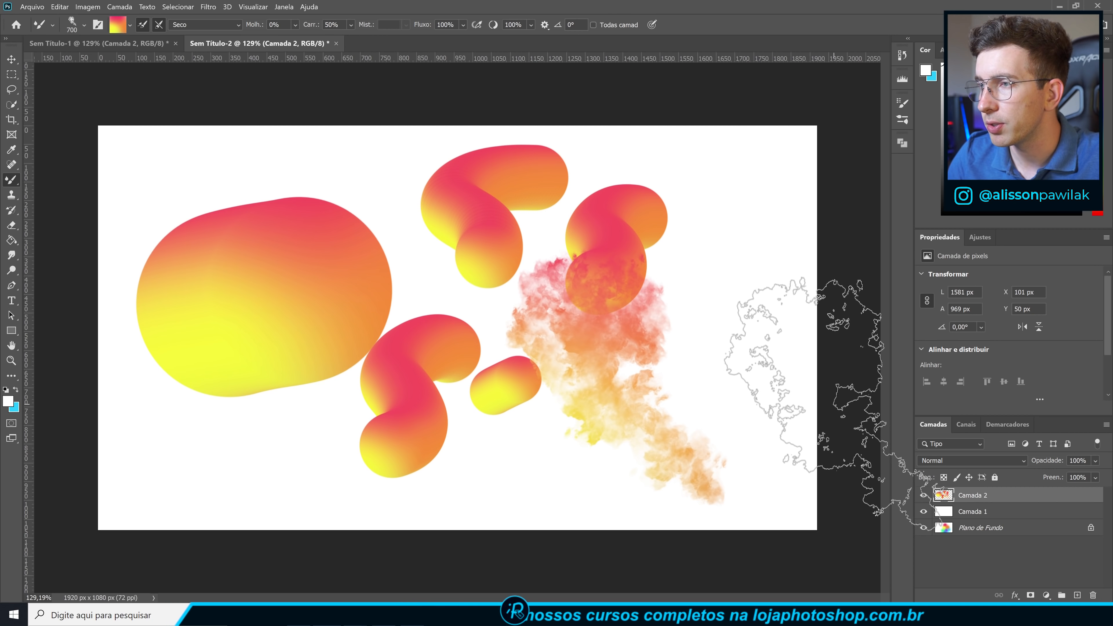
Clear the painted strokes, add a new empty layer above the white one and choose the Redondo duro tip at 700 px.
key(ctrl+e)
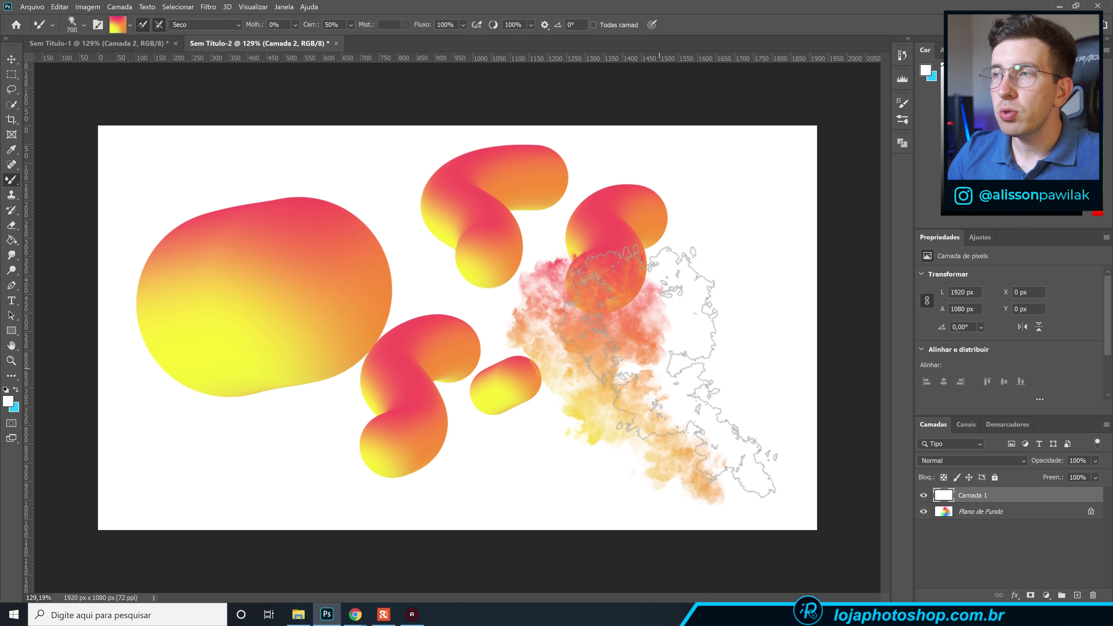
click(1074, 596)
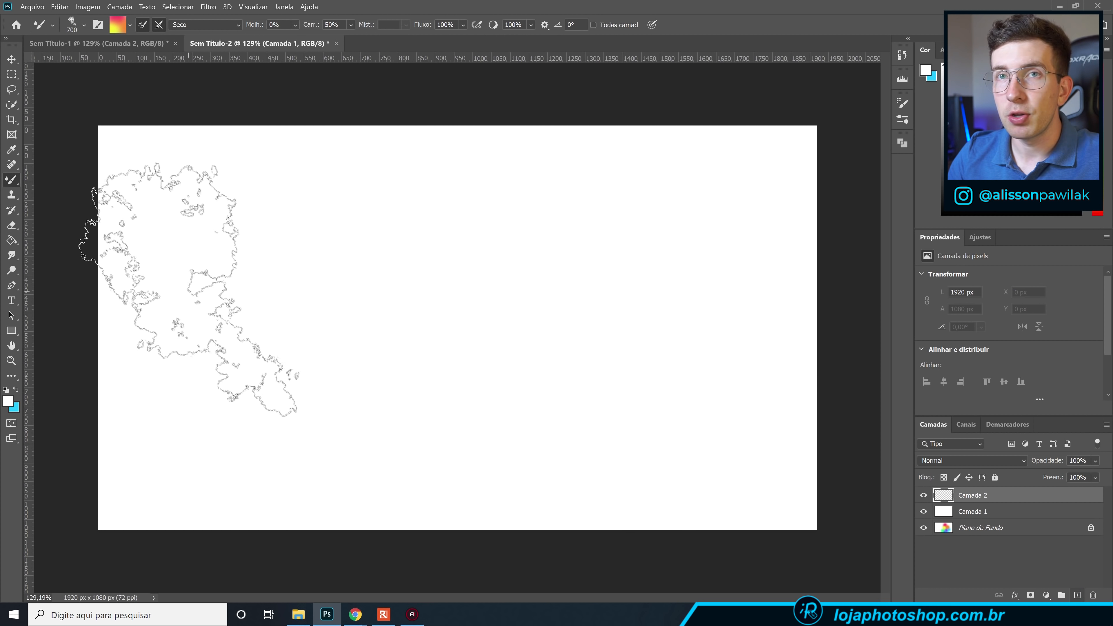
right_click(15, 187)
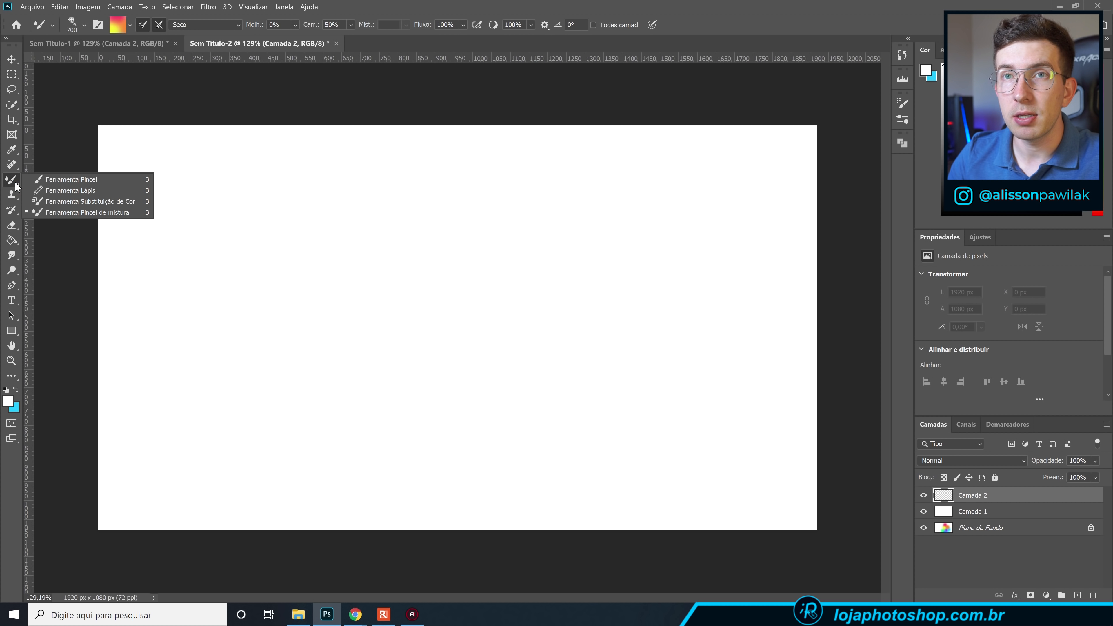
click(84, 25)
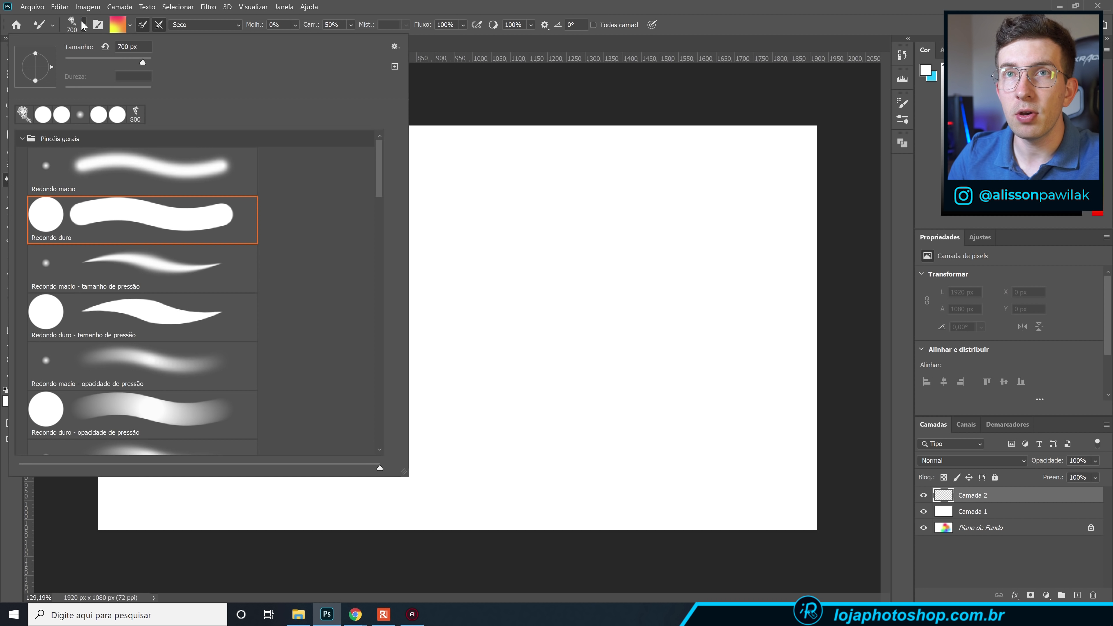
click(171, 220)
click(532, 39)
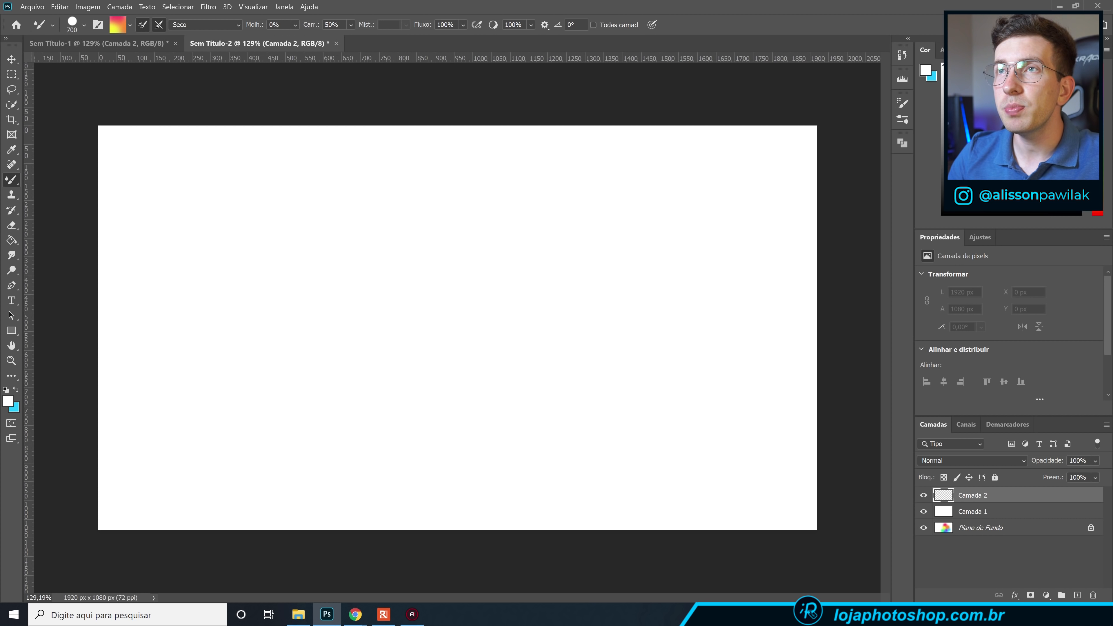
Set the brush smoothing to 0%, try two large curved strokes at 700 px and undo them.
drag(531, 25, 482, 34)
mouse_move(621, 323)
mouse_down()
mouse_move(458, 308)
mouse_move(439, 382)
mouse_up()
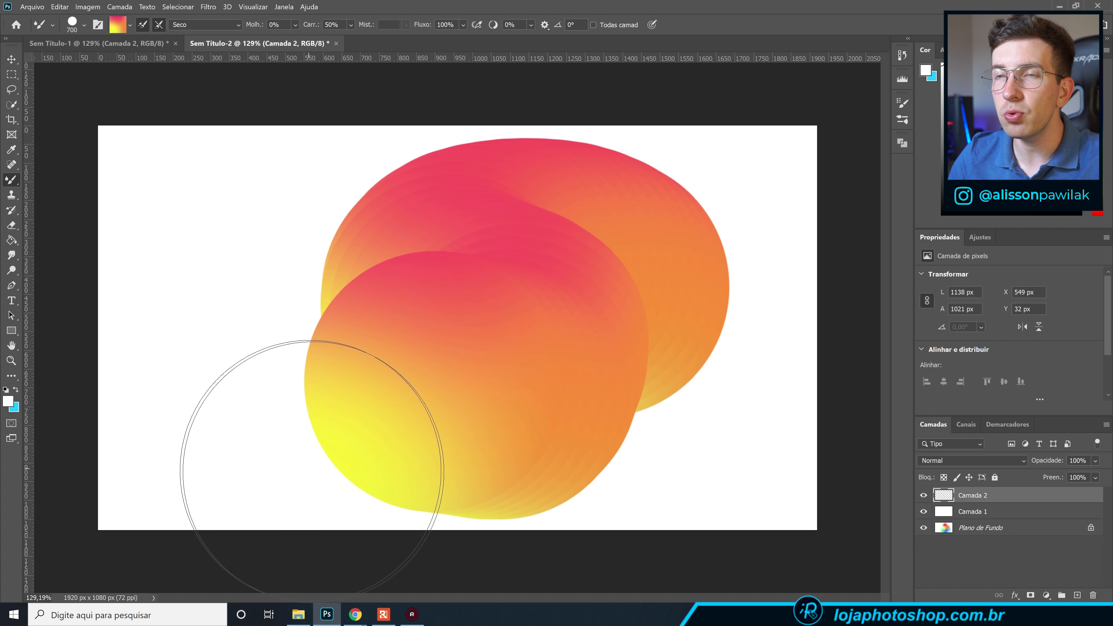
key(ctrl+z)
mouse_move(542, 244)
mouse_down()
mouse_move(511, 235)
mouse_move(481, 284)
mouse_move(566, 323)
mouse_move(478, 381)
mouse_move(433, 372)
mouse_up()
key(ctrl+z)
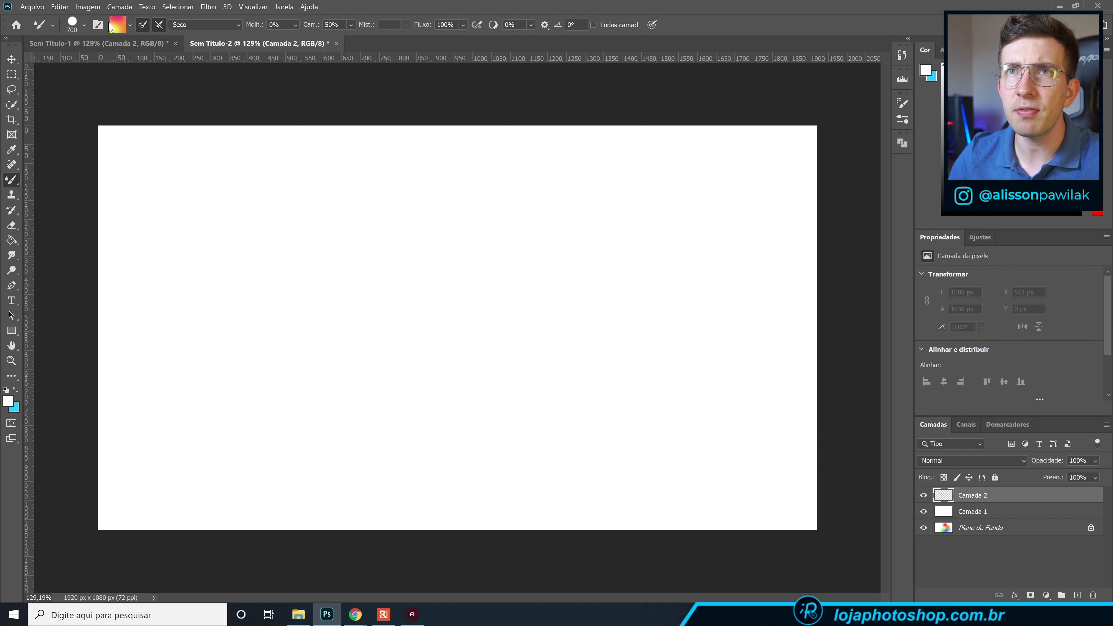
Display the brush settings, reduce the brush to 187 px, then paint two curved test tubes and undo both.
click(102, 27)
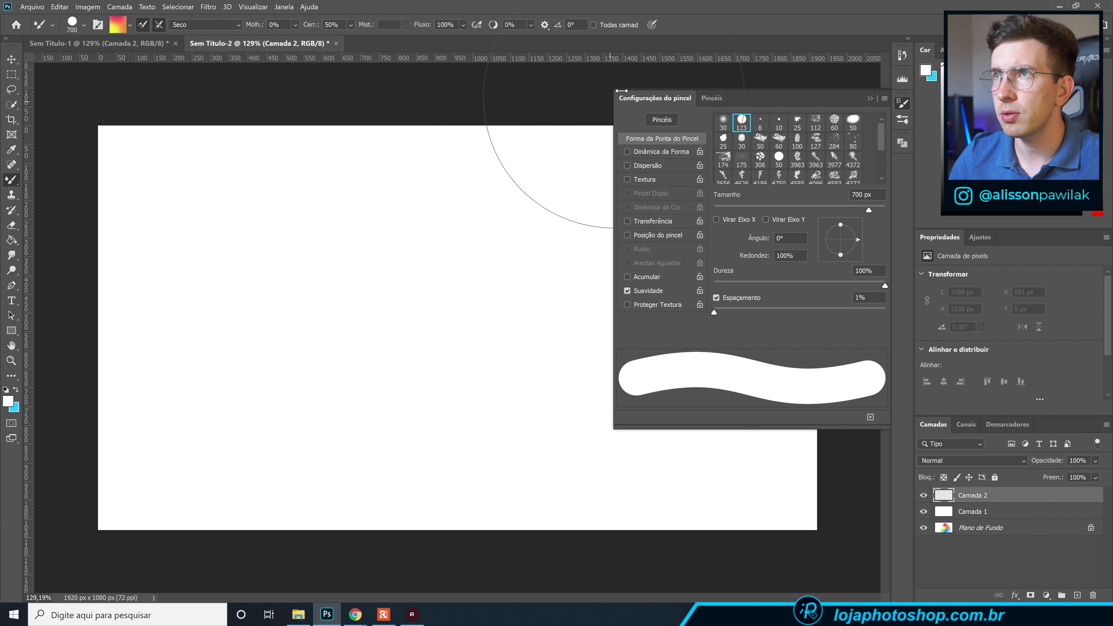
drag(457, 314, 209, 325)
mouse_move(508, 252)
mouse_down()
mouse_move(565, 255)
mouse_move(549, 242)
mouse_move(490, 299)
mouse_move(514, 359)
mouse_up()
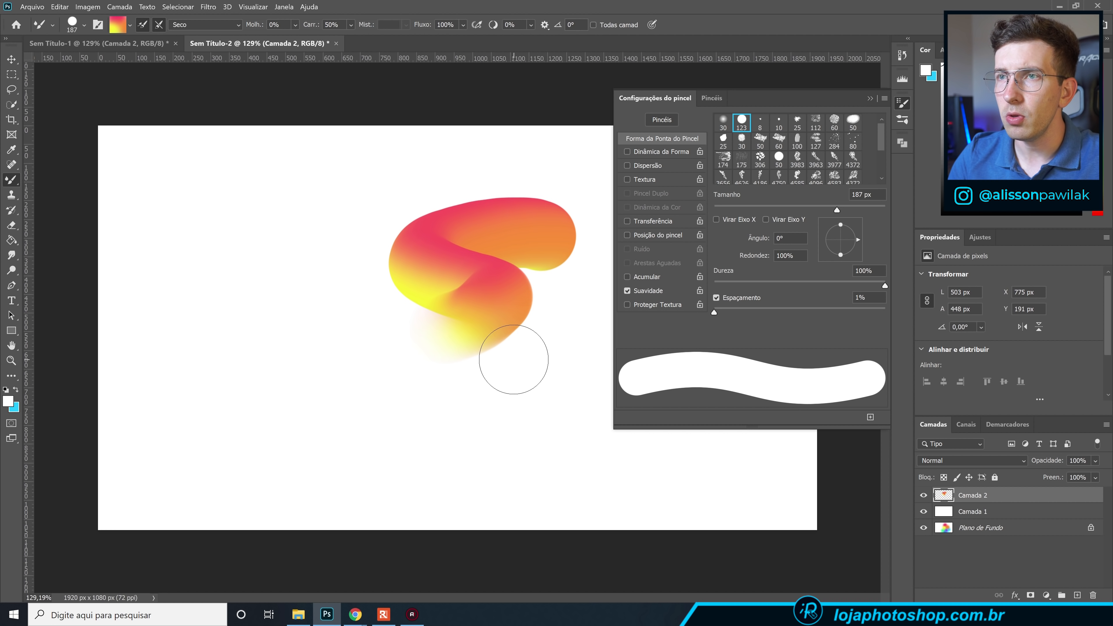
key(ctrl+z)
mouse_move(527, 219)
mouse_down()
mouse_move(431, 258)
mouse_move(410, 324)
mouse_up()
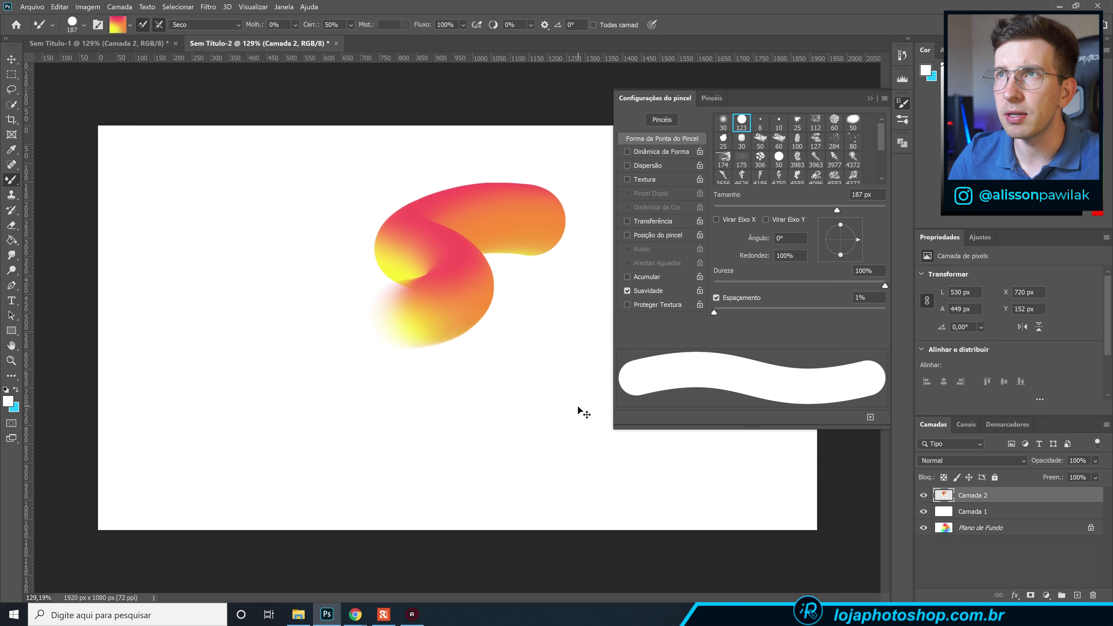
key(ctrl+z)
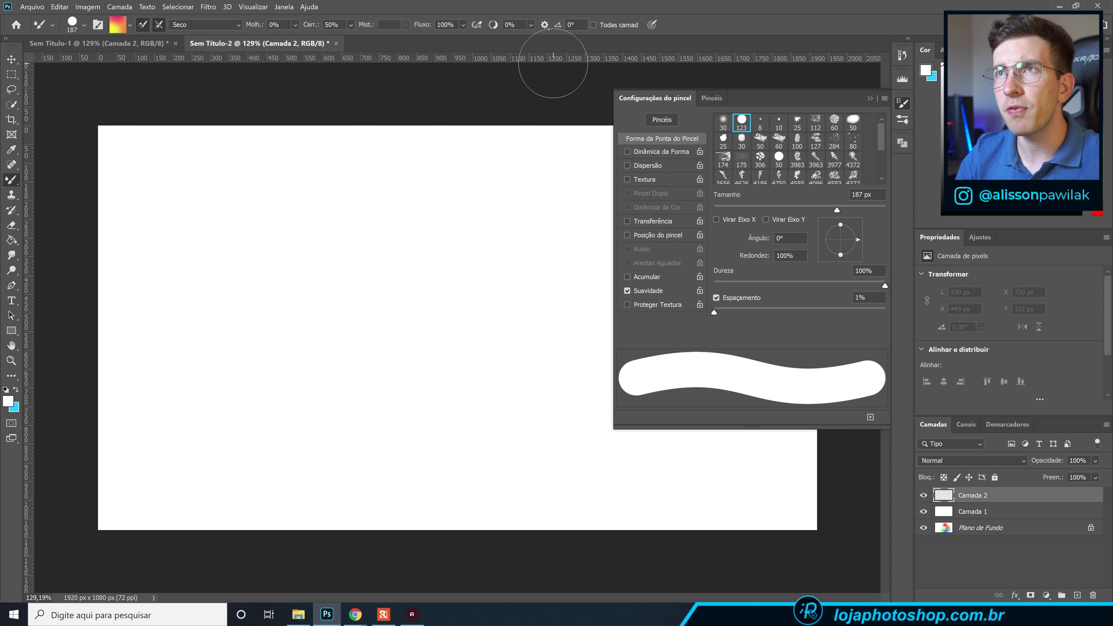
Set the brush smoothing to 100% and close the brush settings.
click(531, 25)
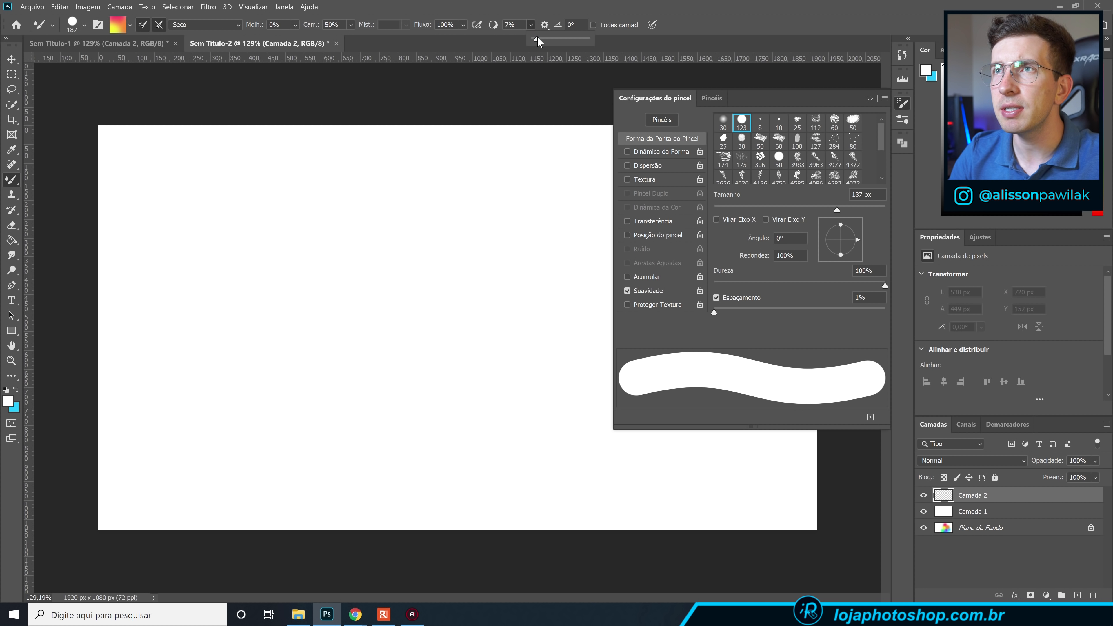
drag(560, 35, 592, 35)
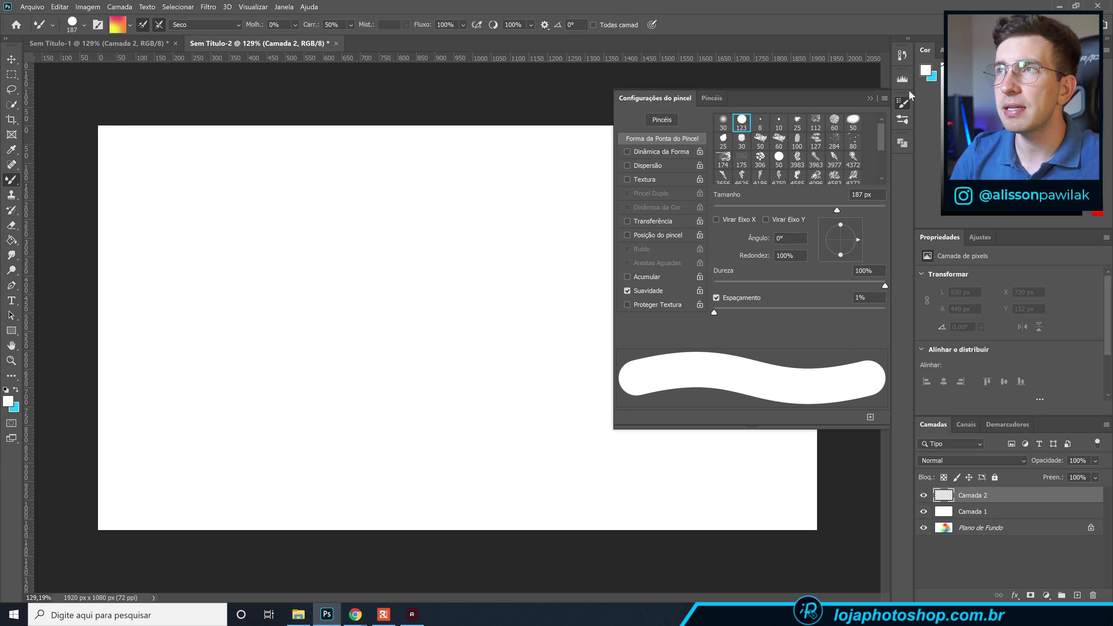
click(875, 97)
Try five short curved strokes with the 187 px brush in different places and undo each one.
mouse_move(715, 211)
mouse_down()
mouse_move(564, 223)
mouse_move(563, 259)
mouse_move(689, 279)
mouse_move(616, 315)
mouse_up()
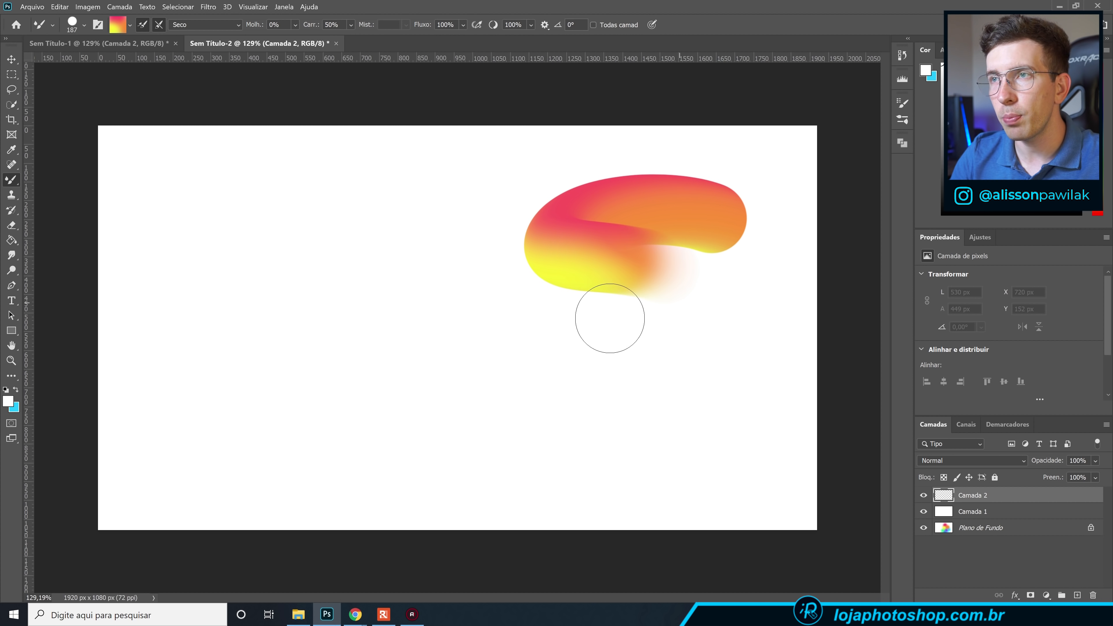
key(ctrl+z)
mouse_move(676, 226)
mouse_down()
mouse_move(587, 229)
mouse_move(577, 248)
mouse_up()
key(ctrl+z)
drag(475, 183, 491, 245)
key(ctrl+z)
drag(382, 295, 449, 227)
key(ctrl+z)
drag(396, 443, 443, 305)
key(ctrl+z)
Paint seven short gradient tubes scattered across the canvas with the 187 px brush.
drag(379, 395, 418, 340)
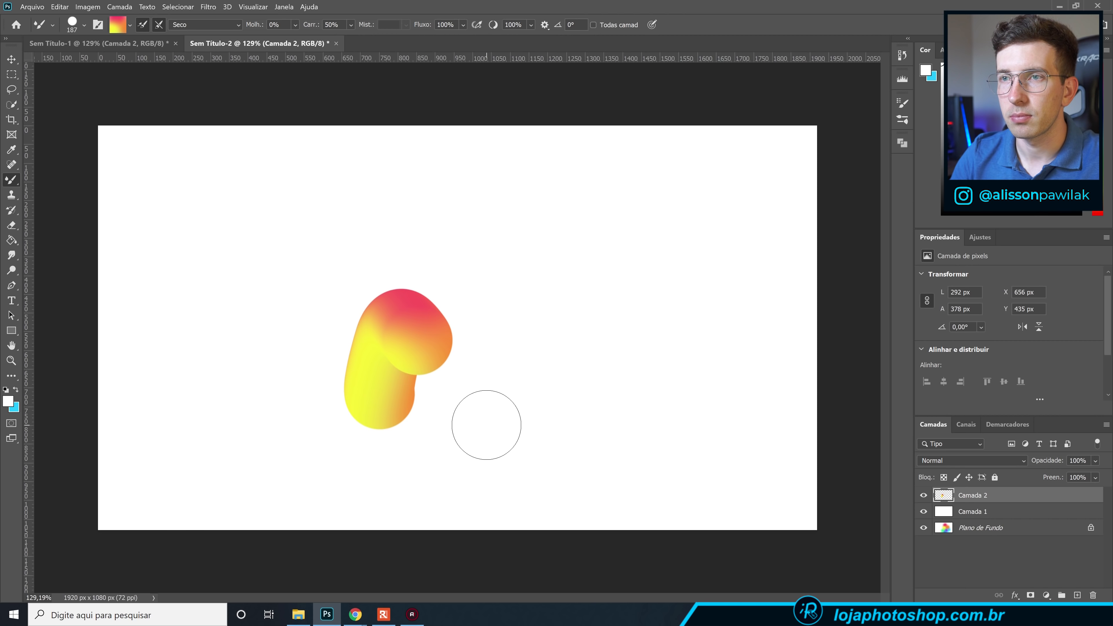
drag(624, 323, 530, 348)
drag(245, 328, 359, 248)
mouse_move(478, 426)
mouse_down()
mouse_move(421, 491)
mouse_move(395, 498)
mouse_up()
drag(668, 204, 524, 230)
mouse_move(618, 469)
mouse_down()
mouse_move(738, 378)
mouse_move(741, 397)
mouse_up()
drag(274, 447, 136, 464)
Enlarge the brush to 500 px, paint two large gradient blobs and stamp single circles at the lower edge, upper-right corner and upper edge.
key(bracketright)
key(bracketright)
key(bracketright)
key(bracketright)
key(bracketright)
key(bracketright)
key(bracketright)
key(bracketright)
key(bracketright)
key(bracketright)
key(bracketright)
key(bracketright)
key(bracketright)
key(bracketright)
key(bracketleft)
key(bracketleft)
key(bracketleft)
key(bracketleft)
mouse_move(311, 216)
mouse_down()
mouse_move(236, 286)
mouse_move(194, 269)
mouse_up()
mouse_move(569, 372)
mouse_down()
mouse_move(576, 349)
mouse_move(700, 410)
mouse_up()
click(355, 473)
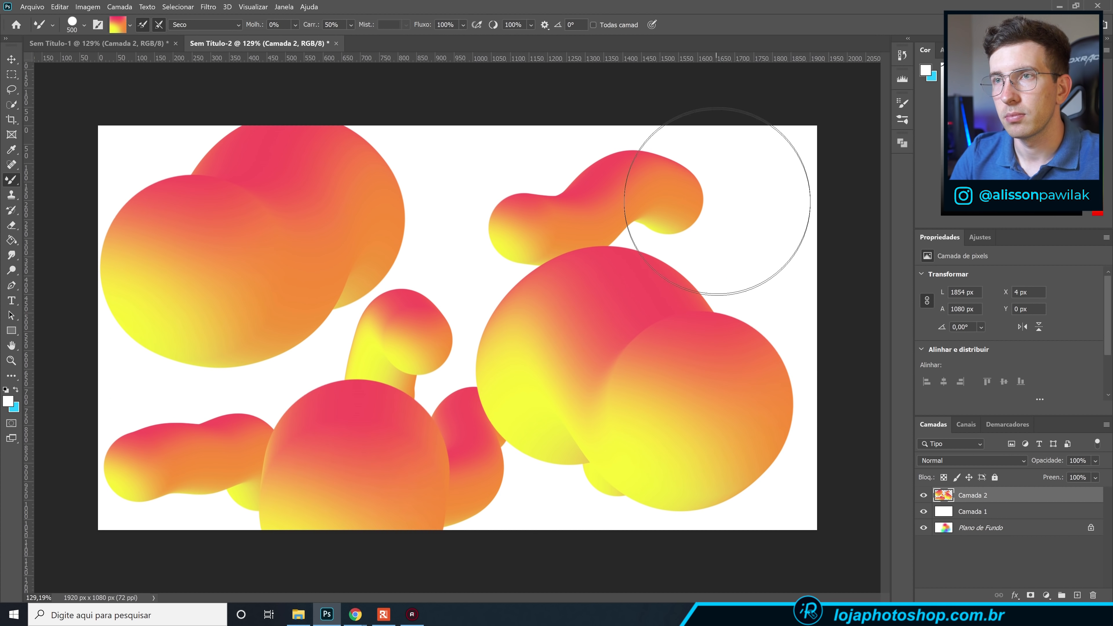
click(815, 137)
click(541, 94)
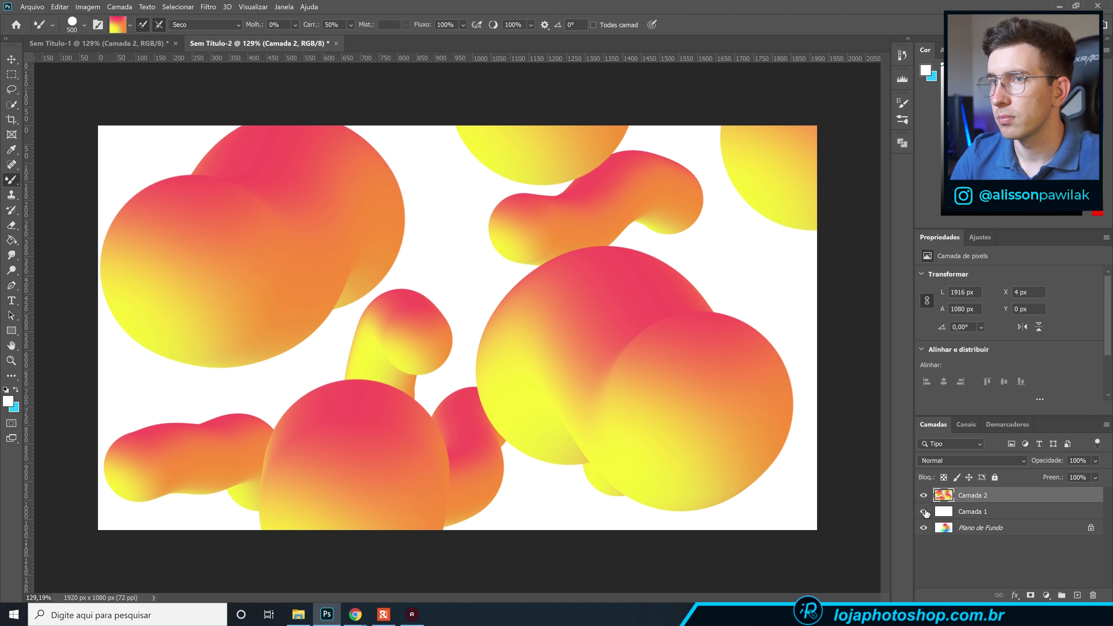